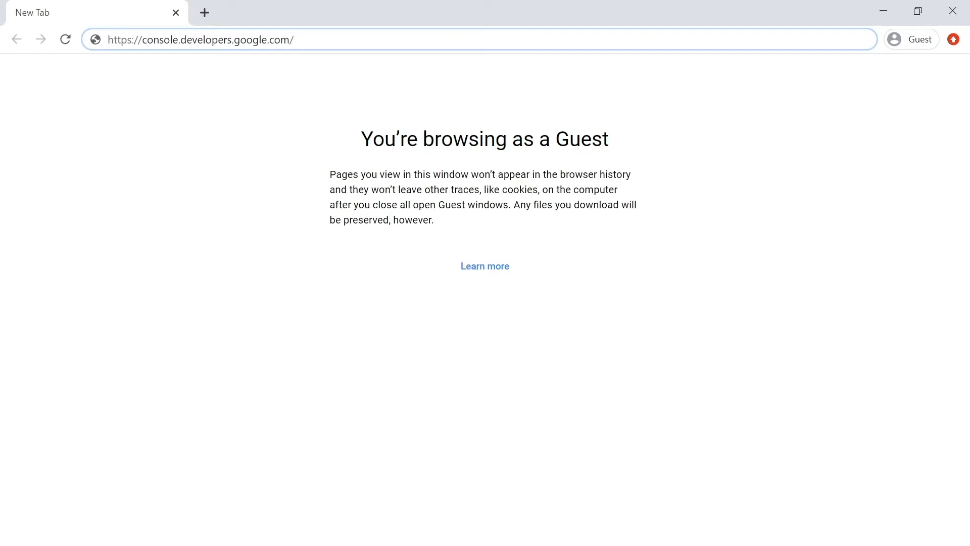
pyautogui.press('Return')
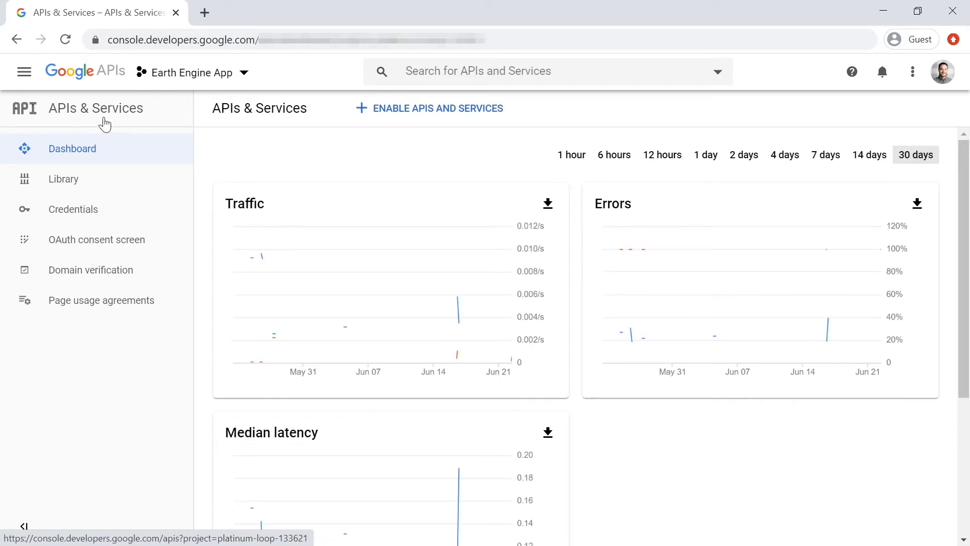
pyautogui.click(23, 76)
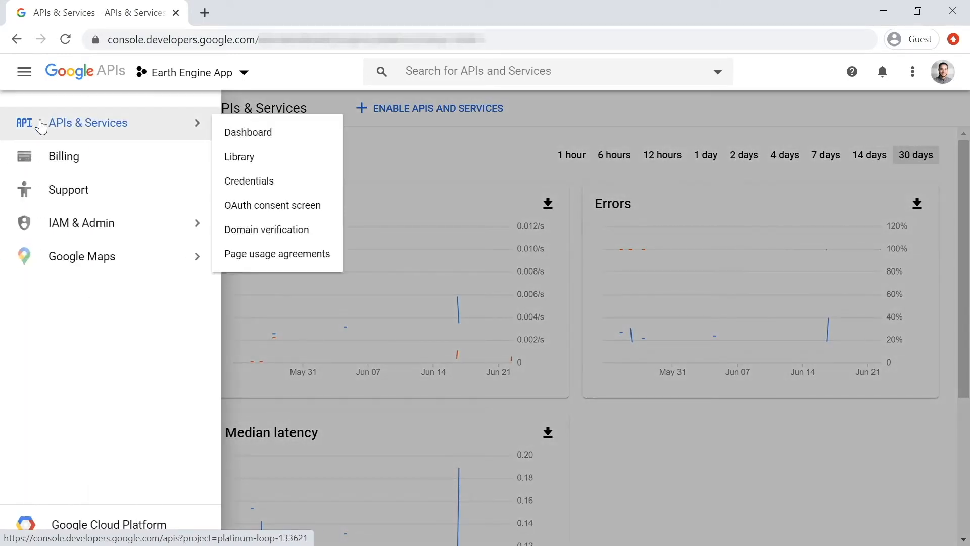
pyautogui.click(41, 125)
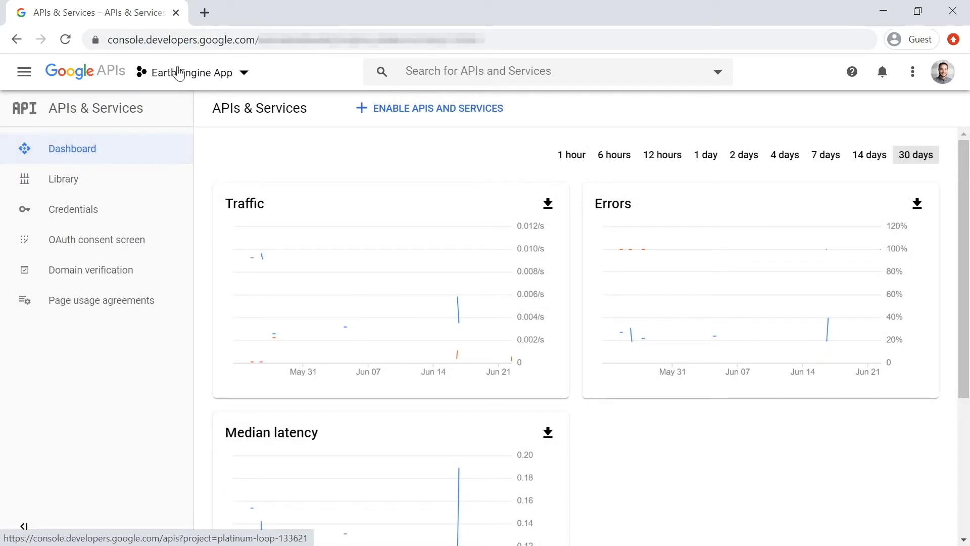
pyautogui.click(230, 71)
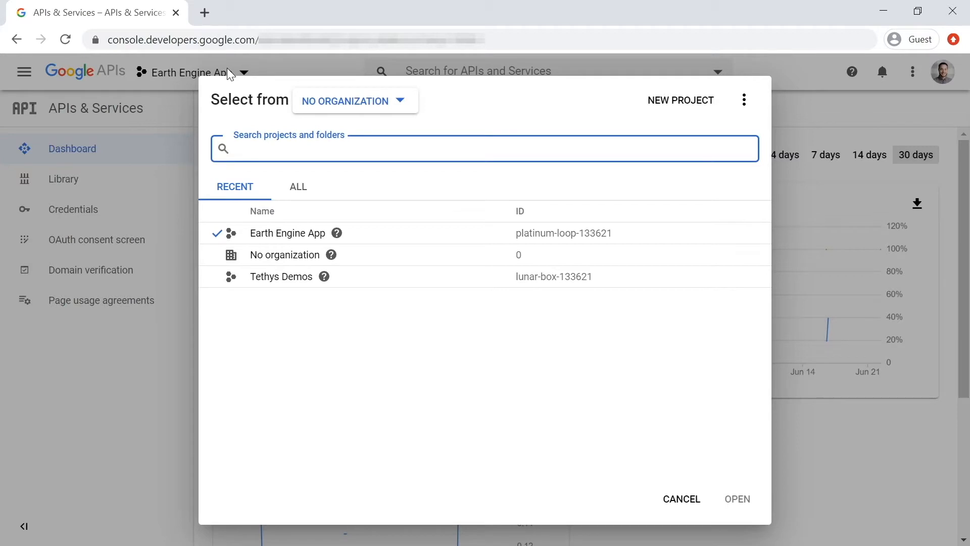
pyautogui.click(318, 243)
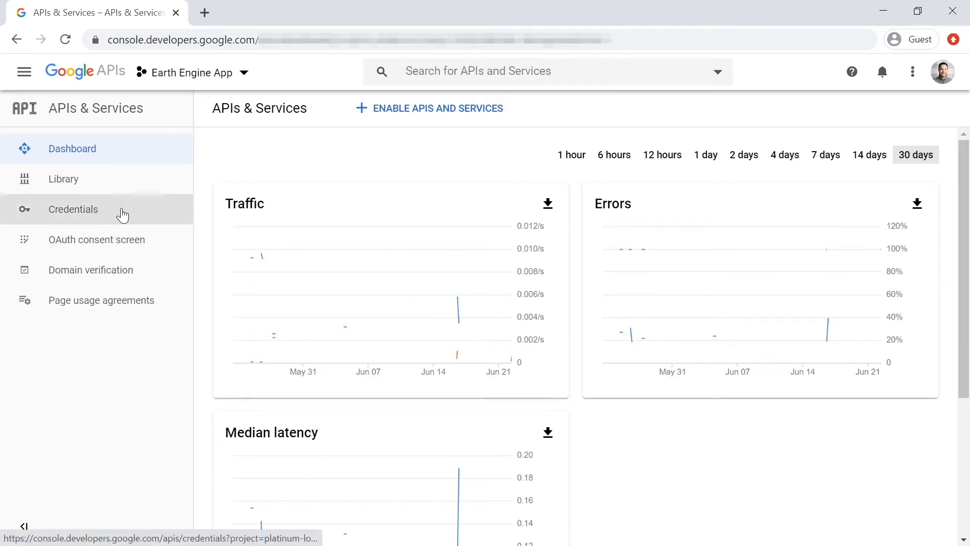
# Open the Tethys Portal app's OAuth consent screen configuration for editing
pyautogui.click(86, 254)
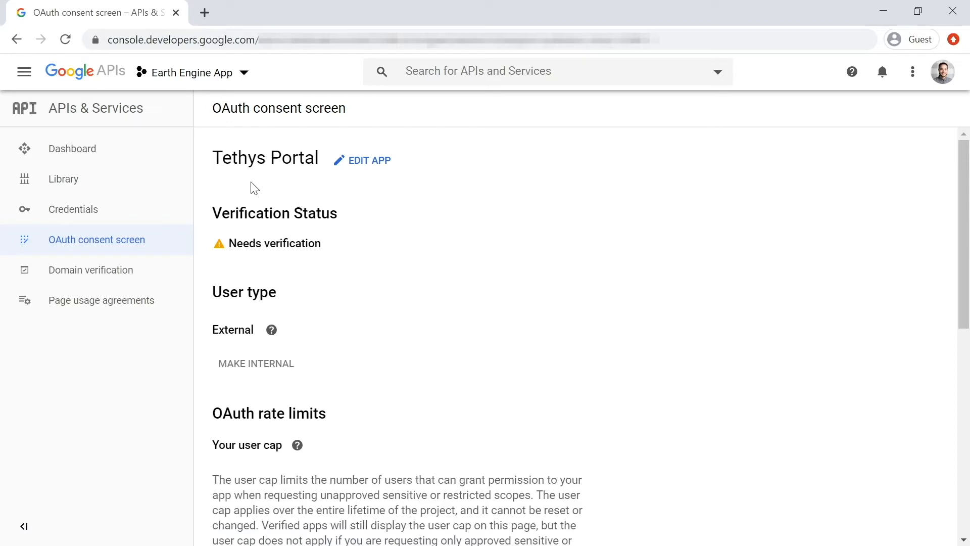
pyautogui.click(344, 167)
pyautogui.scroll(-5, 335, 323)
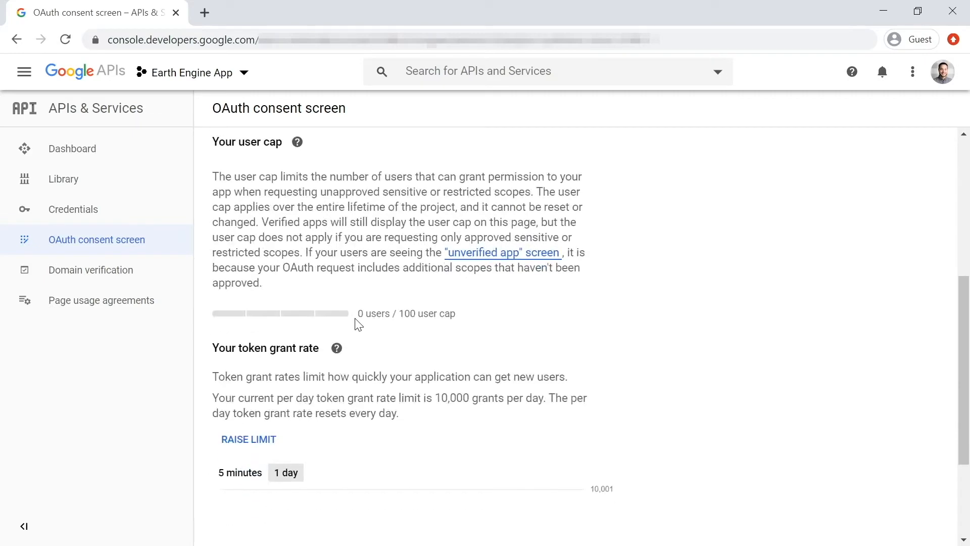
pyautogui.scroll(4, 357, 325)
pyautogui.scroll(1, 359, 325)
pyautogui.click(383, 172)
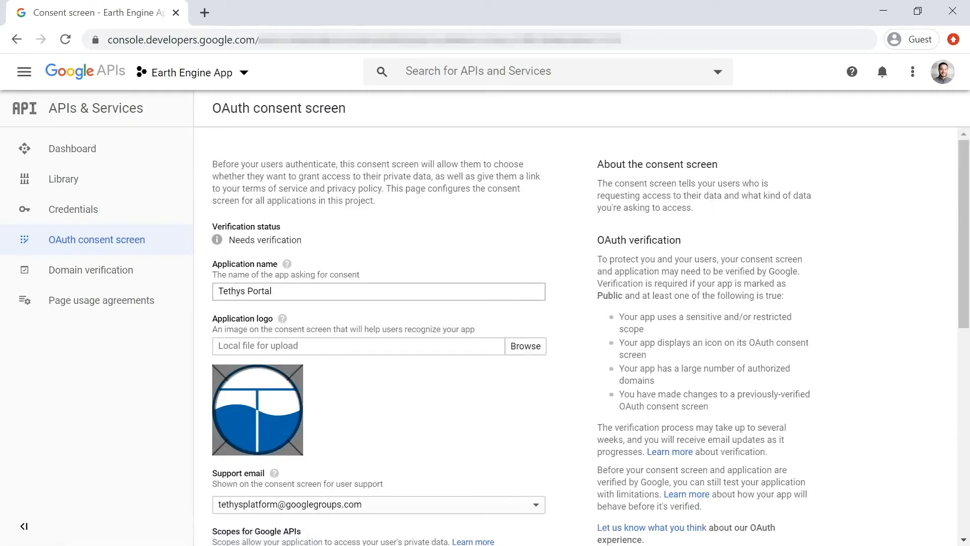
# Examine the consent screen's application name, logo, support email choices, scopes, authorized domains and link fields, and leave the form without saving
pyautogui.scroll(-3, 267, 153)
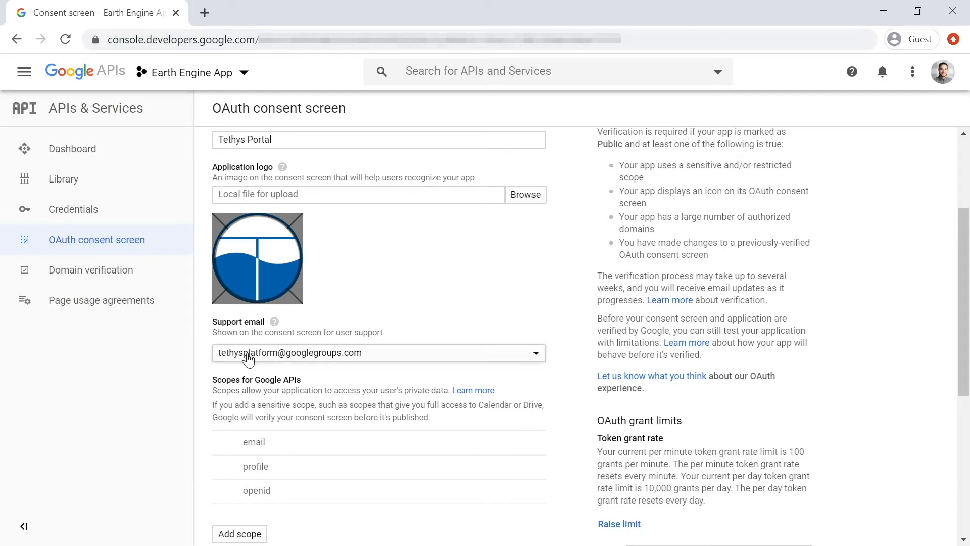
pyautogui.scroll(-2, 381, 359)
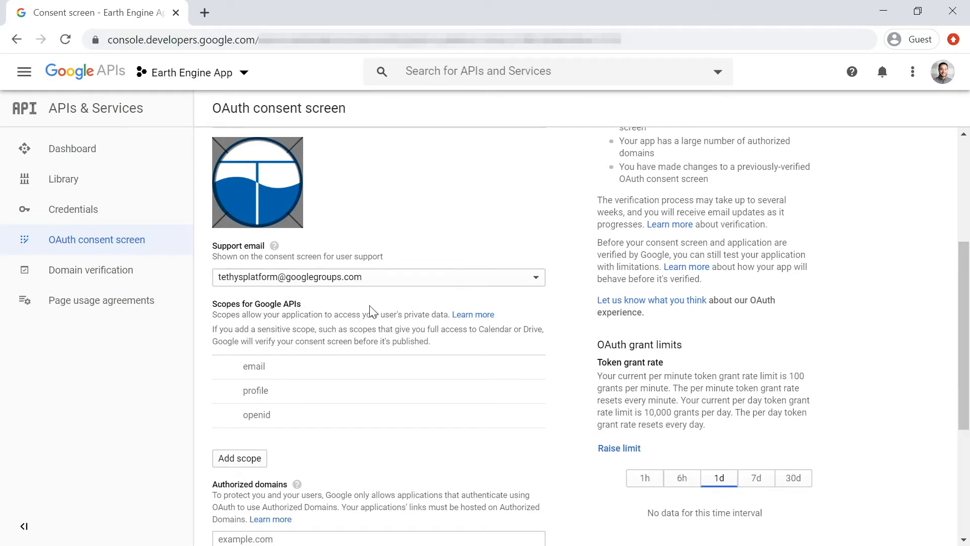
pyautogui.click(408, 281)
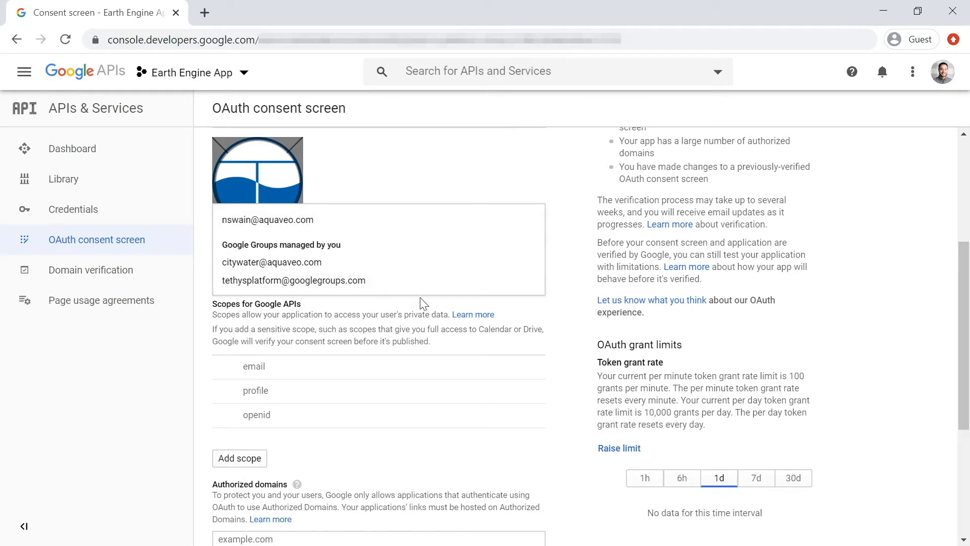
pyautogui.click(368, 302)
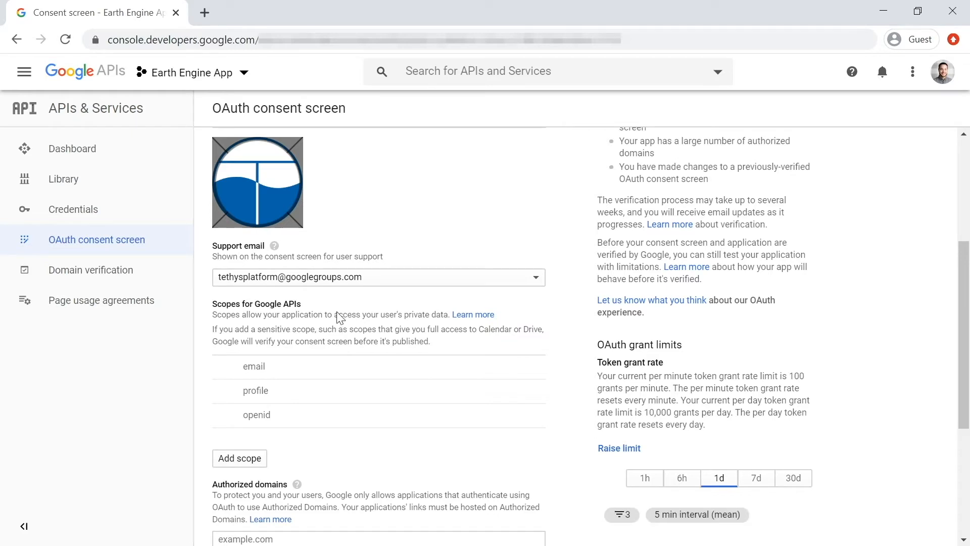
pyautogui.scroll(-3, 341, 321)
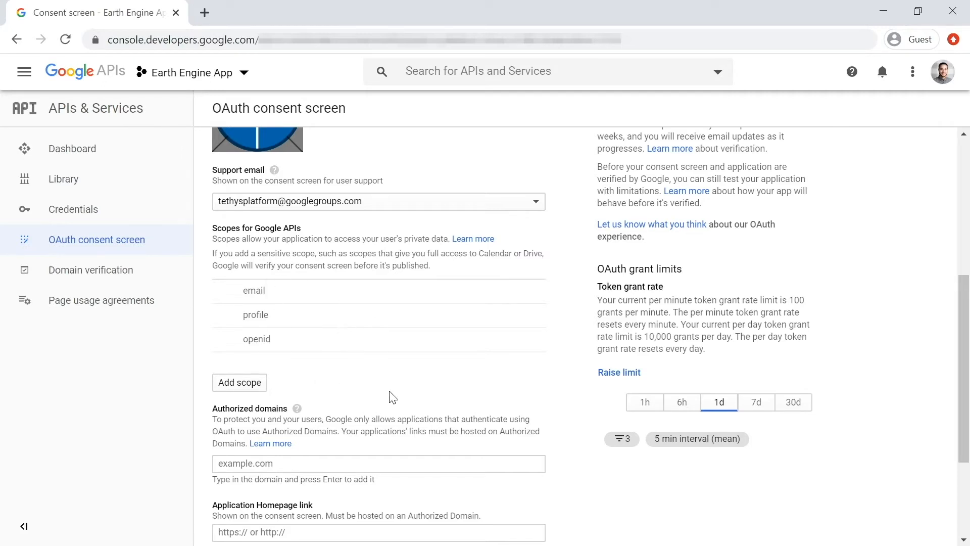
pyautogui.scroll(-3, 393, 397)
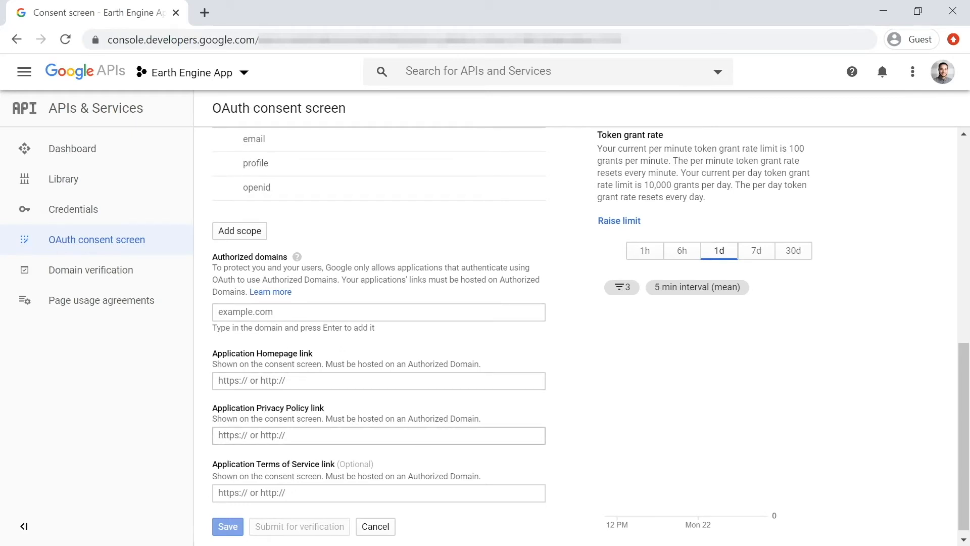
pyautogui.scroll(-1, 332, 444)
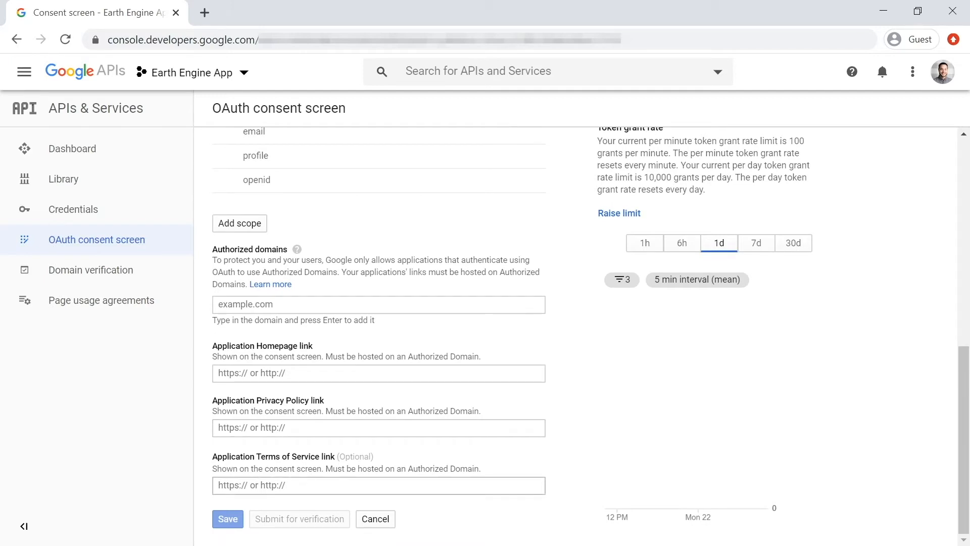
pyautogui.moveTo(291, 528)
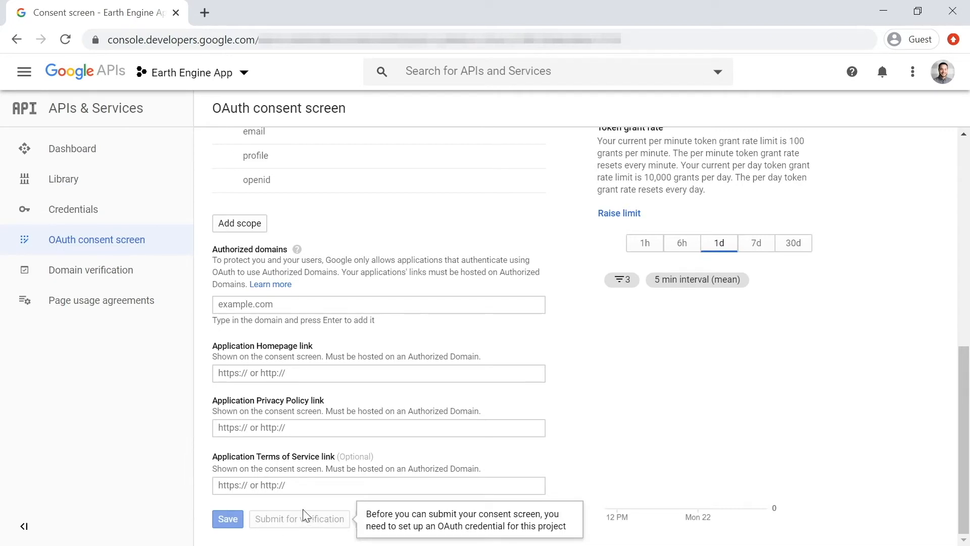
pyautogui.scroll(7, 372, 461)
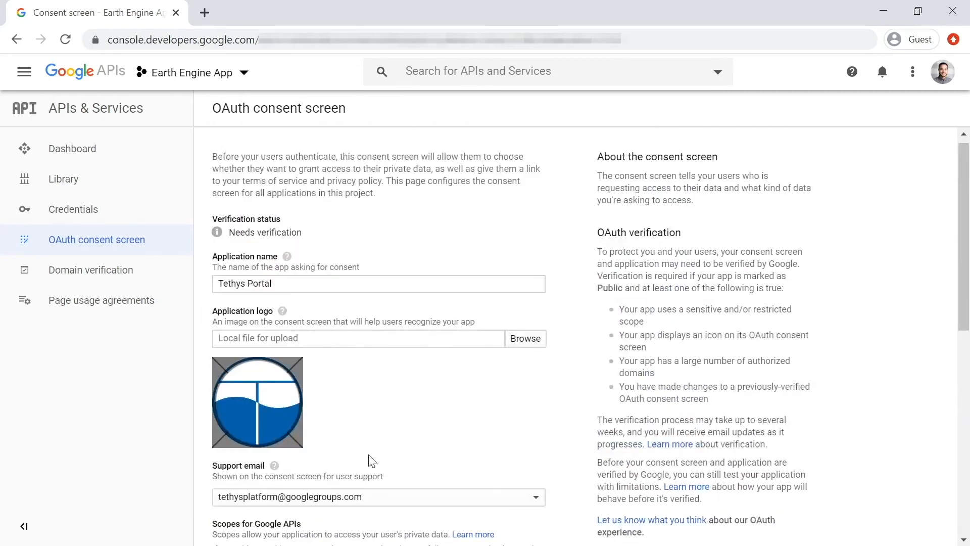
pyautogui.scroll(-8, 372, 460)
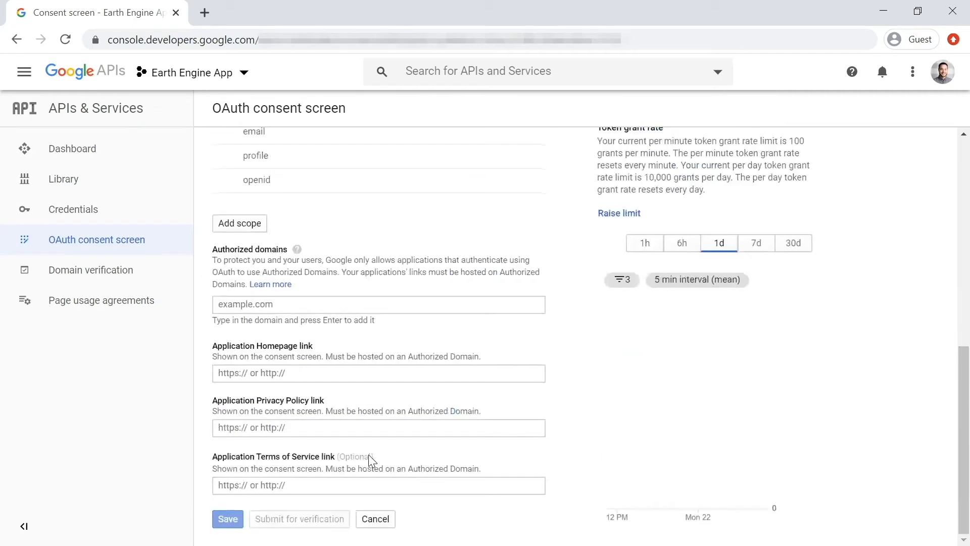
pyautogui.click(388, 519)
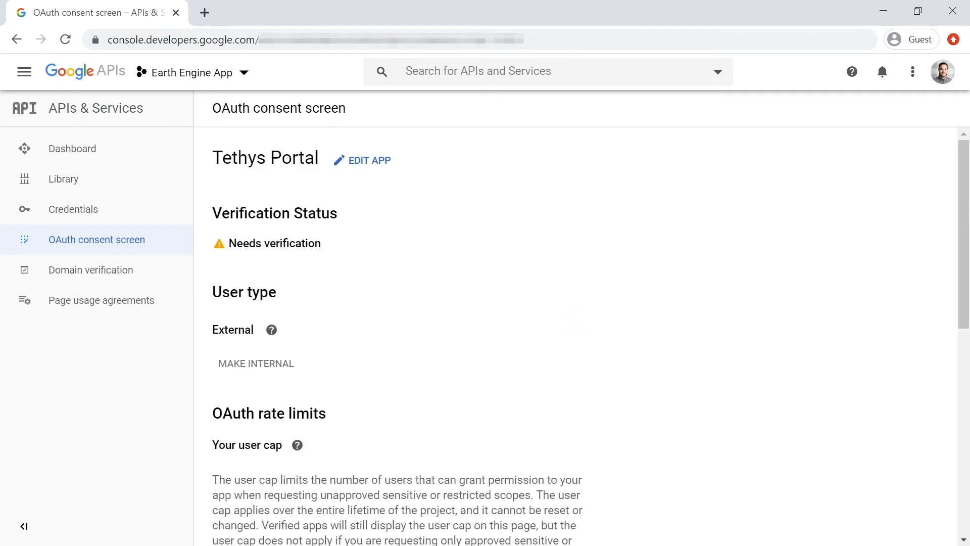
# Review the project's existing credentials and start creating a new OAuth client ID
pyautogui.click(100, 217)
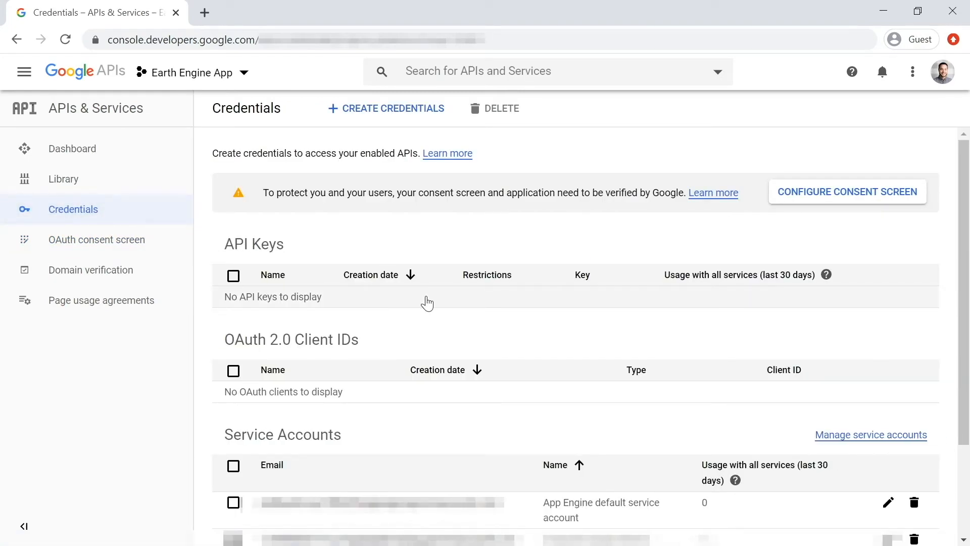
pyautogui.scroll(-3, 426, 302)
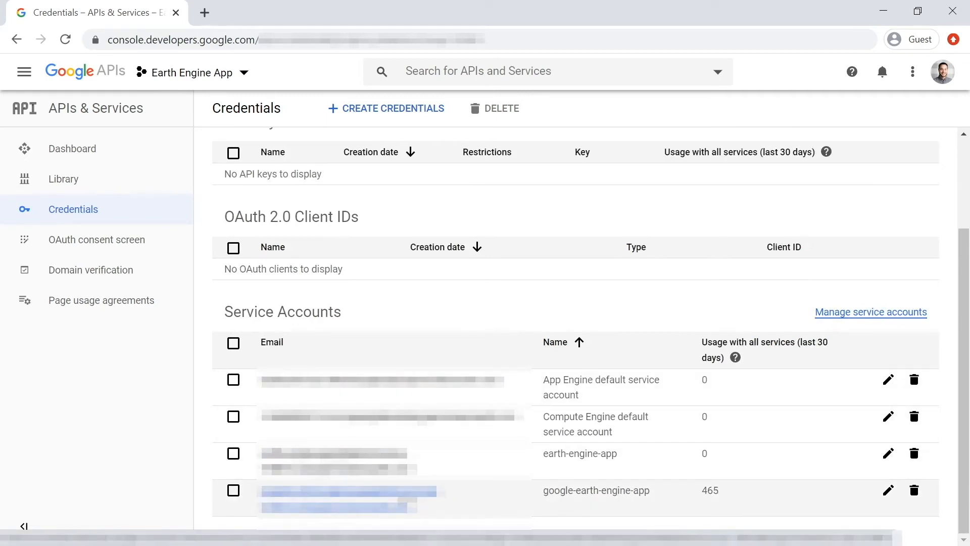
pyautogui.scroll(3, 227, 342)
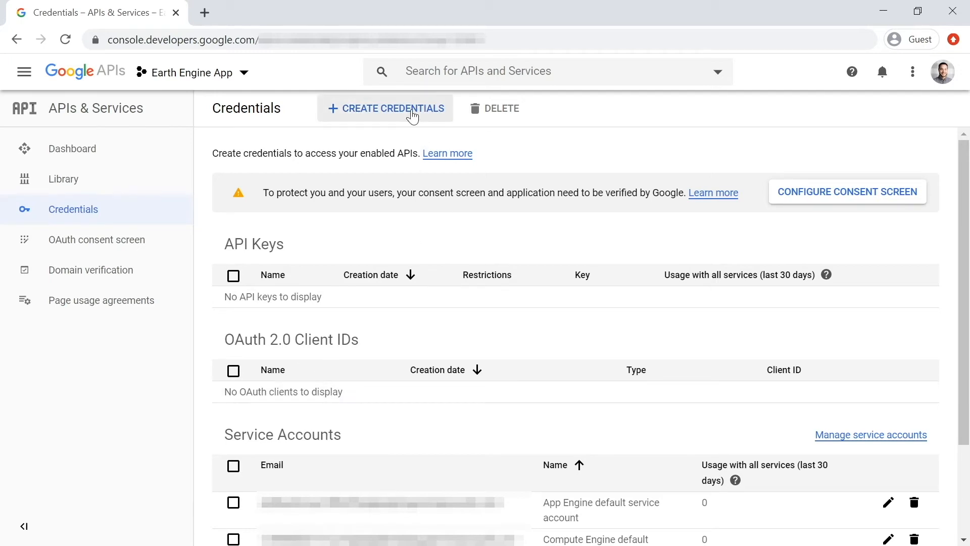
pyautogui.click(412, 115)
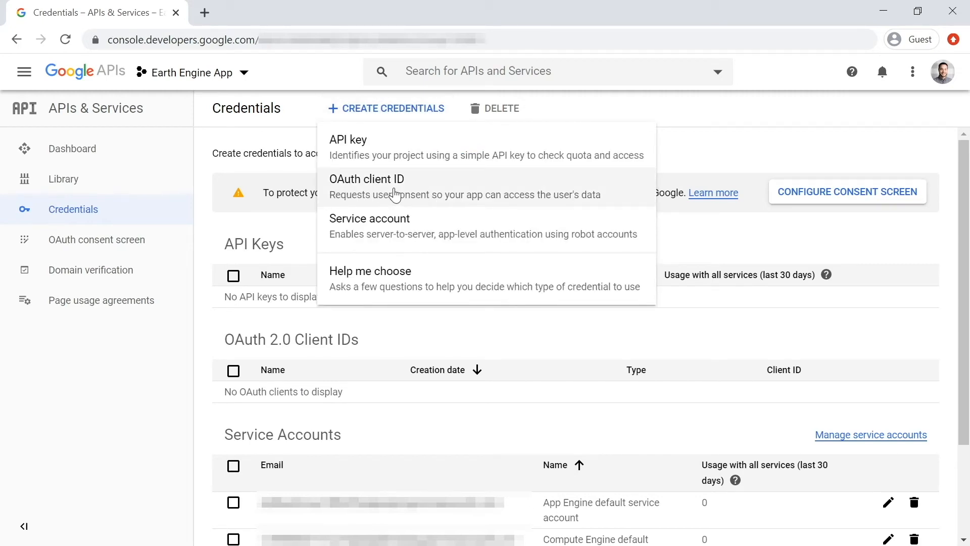
pyautogui.click(396, 194)
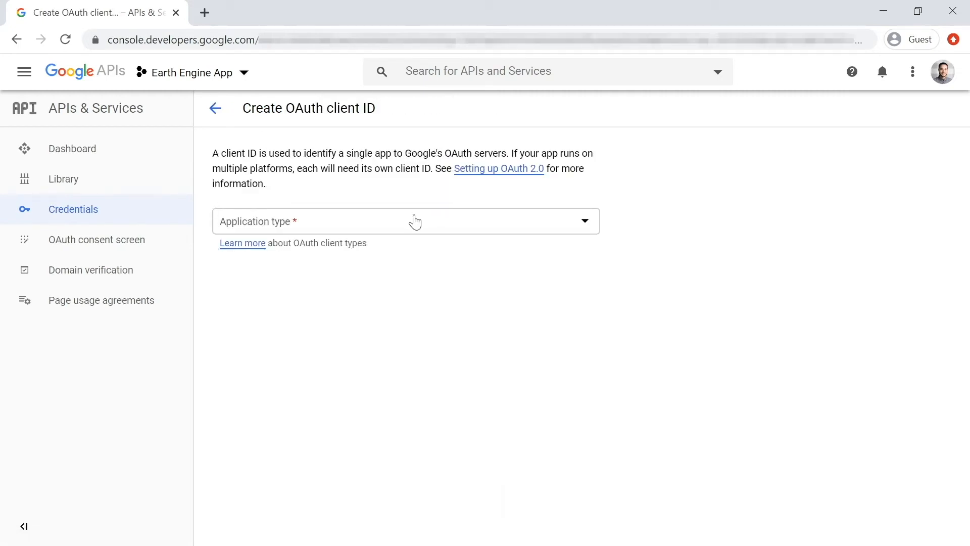
# Set the OAuth client's application type to Web application and name it Tethys Portal
pyautogui.click(415, 220)
pyautogui.click(365, 240)
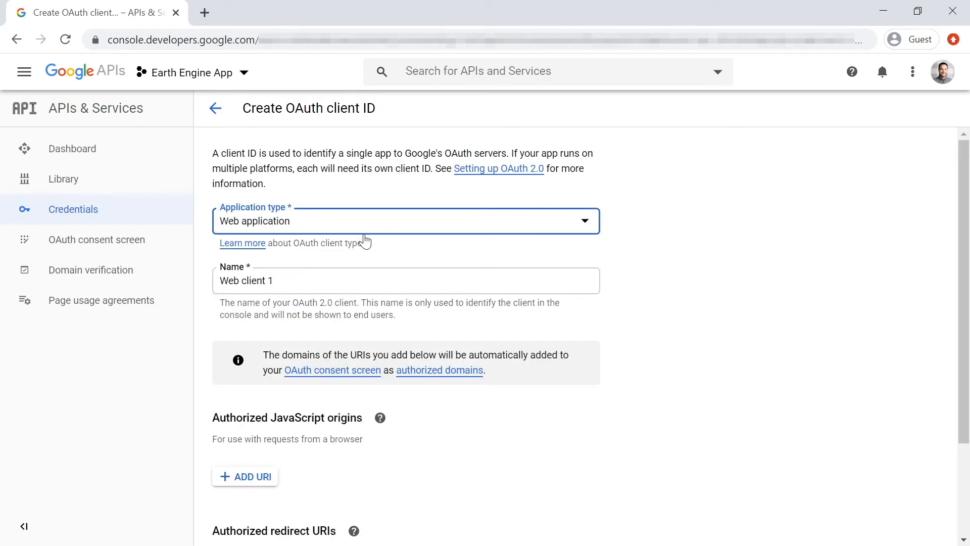
pyautogui.press('Tab')
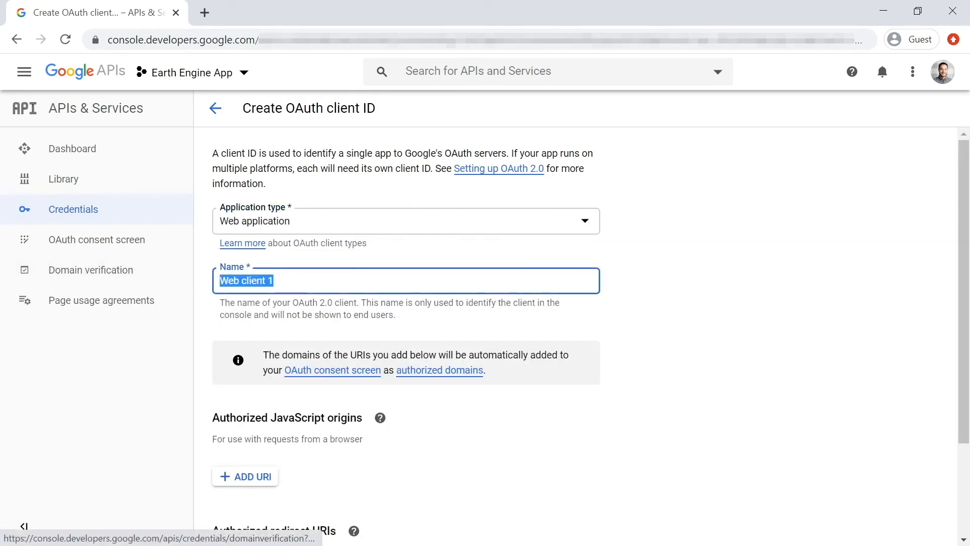
pyautogui.write('Tethys ')
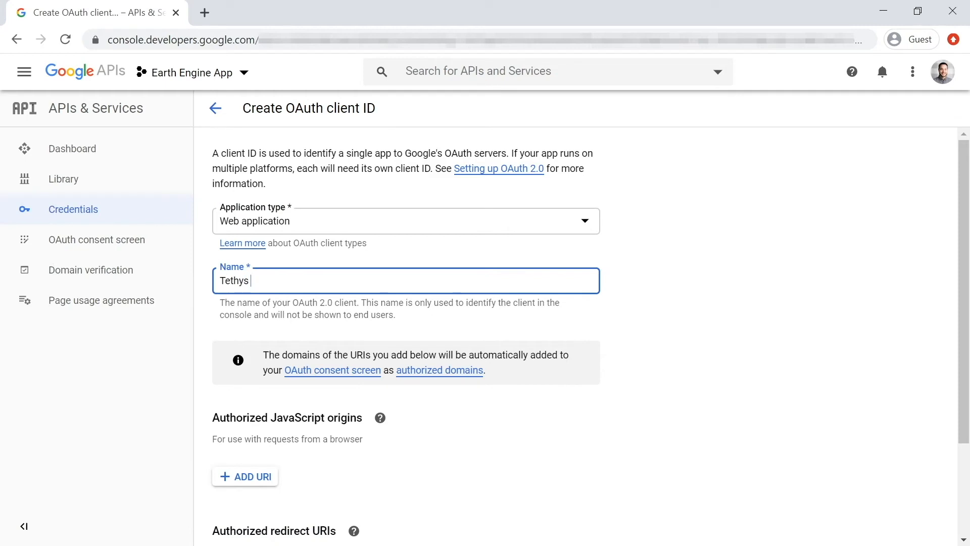
pyautogui.write('Portal')
pyautogui.click(382, 323)
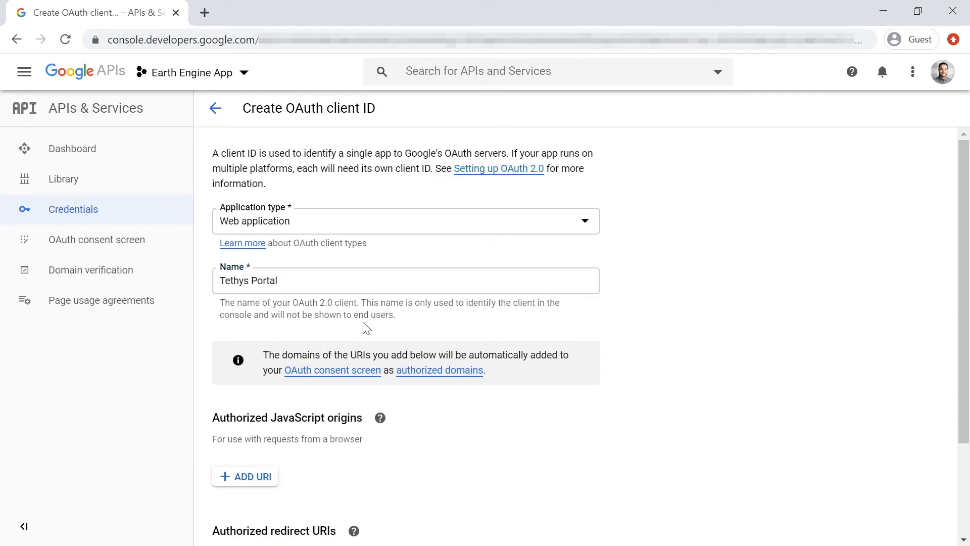
pyautogui.scroll(-2, 331, 315)
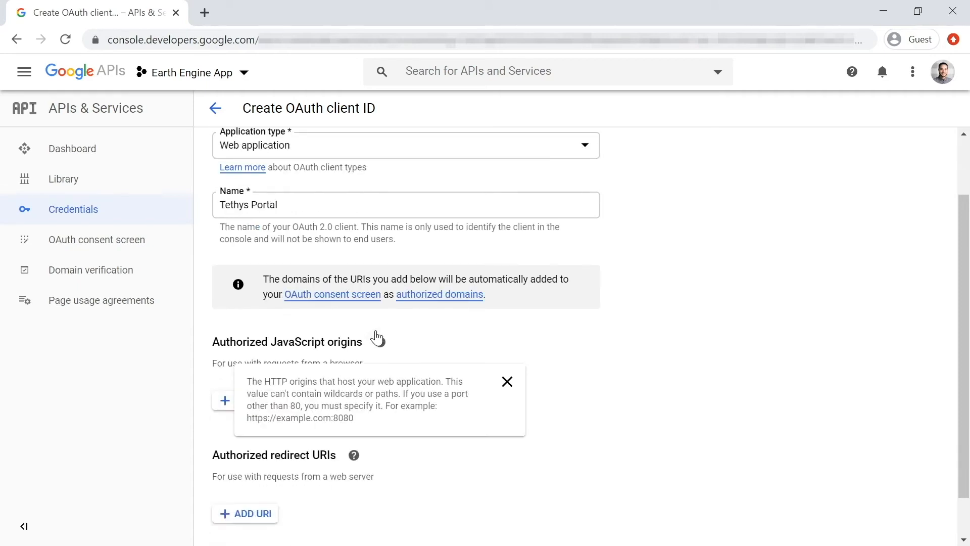
pyautogui.scroll(-1, 377, 340)
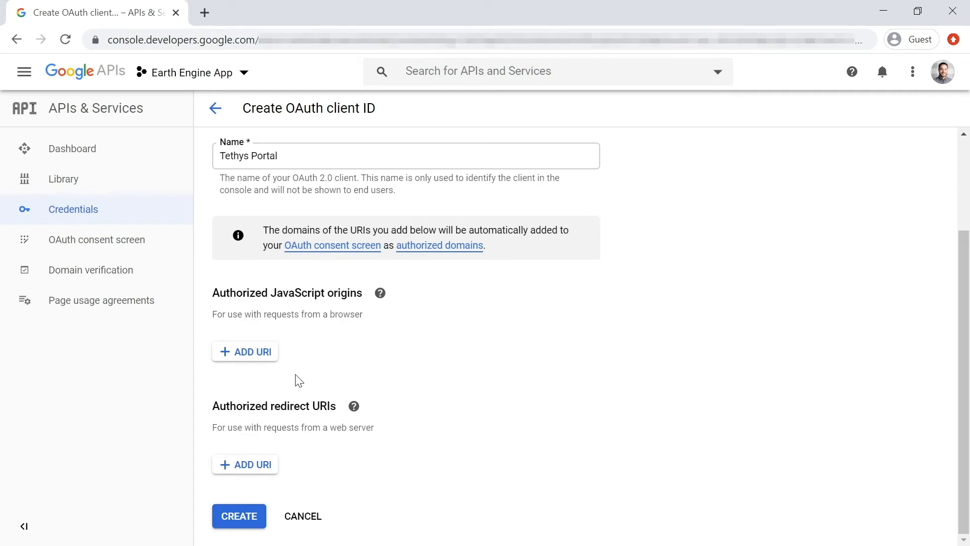
pyautogui.click(264, 357)
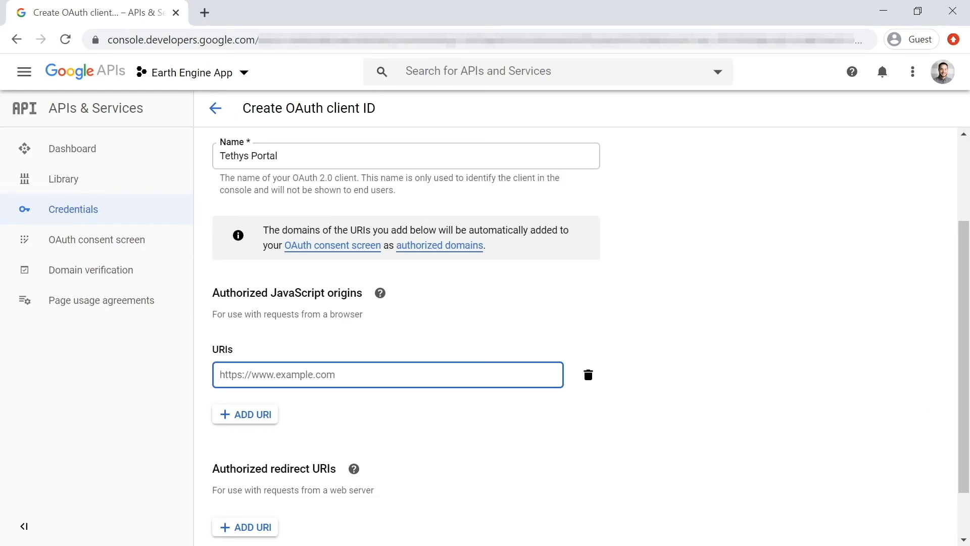
pyautogui.hotkey('alt', 'Tab')
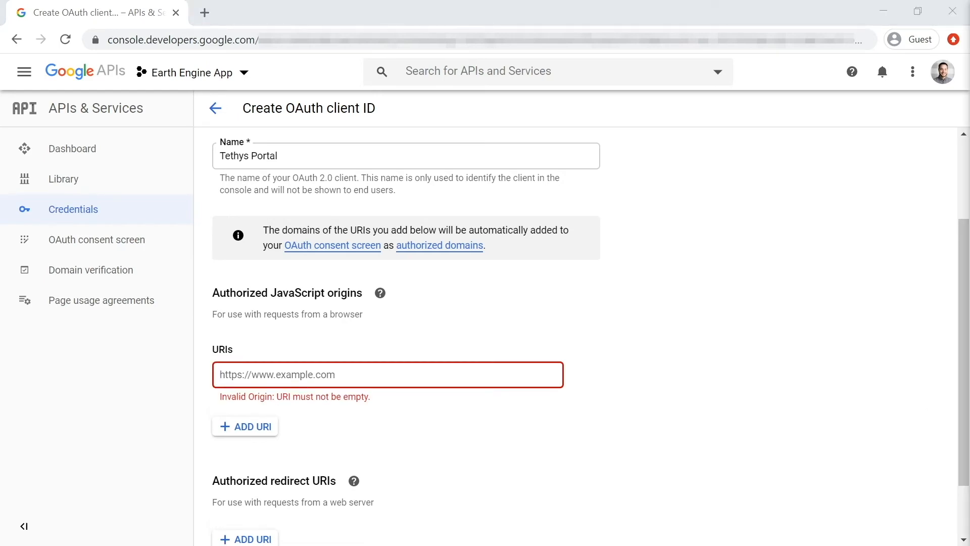
pyautogui.hotkey('alt', 'Tab')
pyautogui.write('http://192.168.99.175')
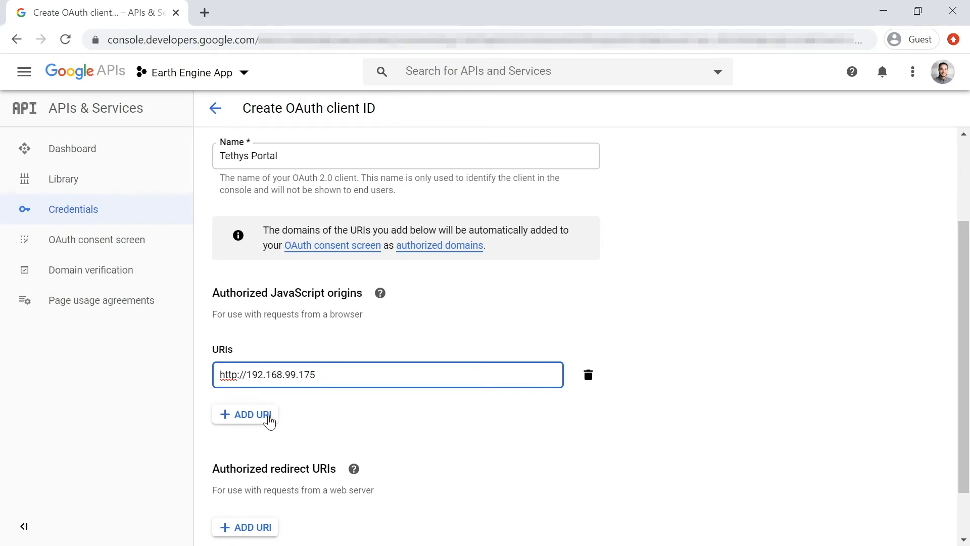
pyautogui.hotkey('ctrl', 'a')
pyautogui.hotkey('ctrl', 'c')
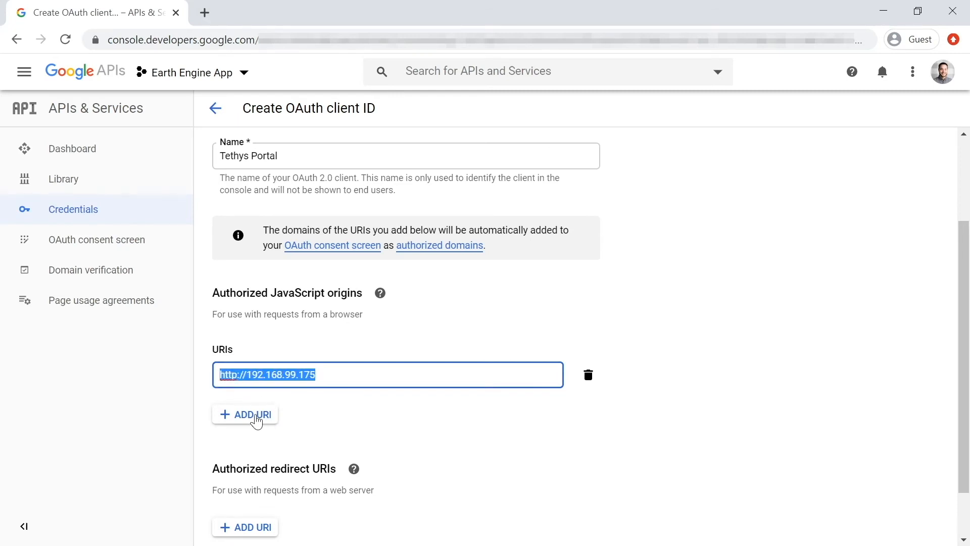
pyautogui.click(256, 420)
pyautogui.hotkey('ctrl', 'v')
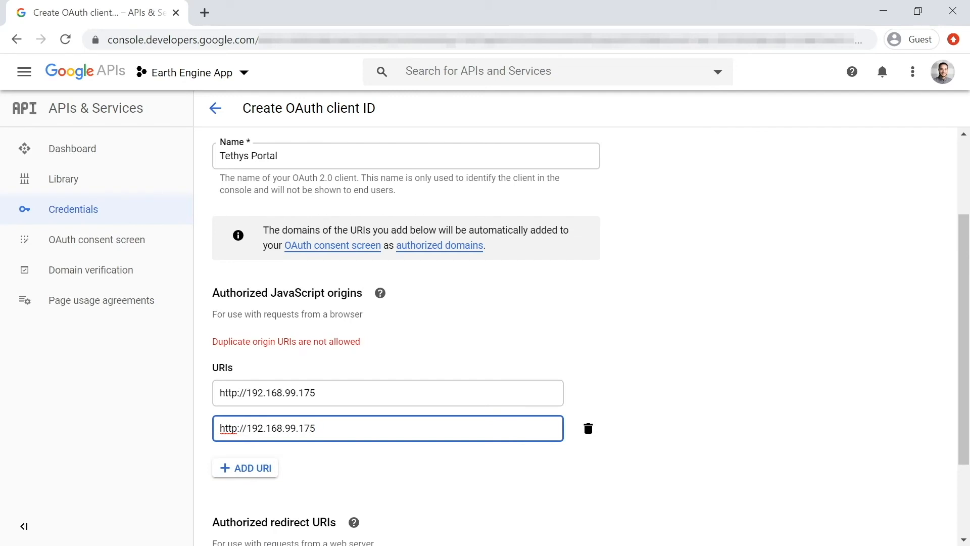
pyautogui.write('s')
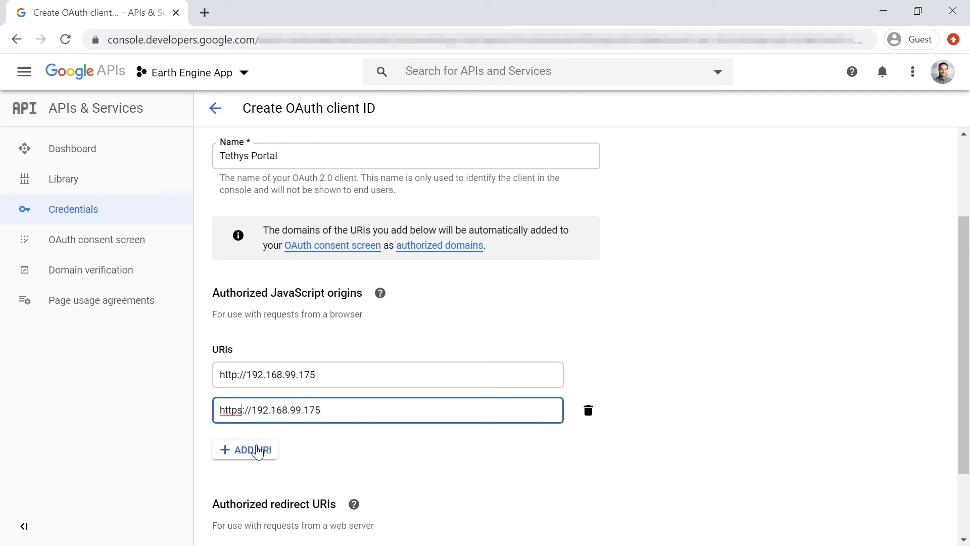
pyautogui.click(258, 451)
pyautogui.hotkey('alt', 'Tab')
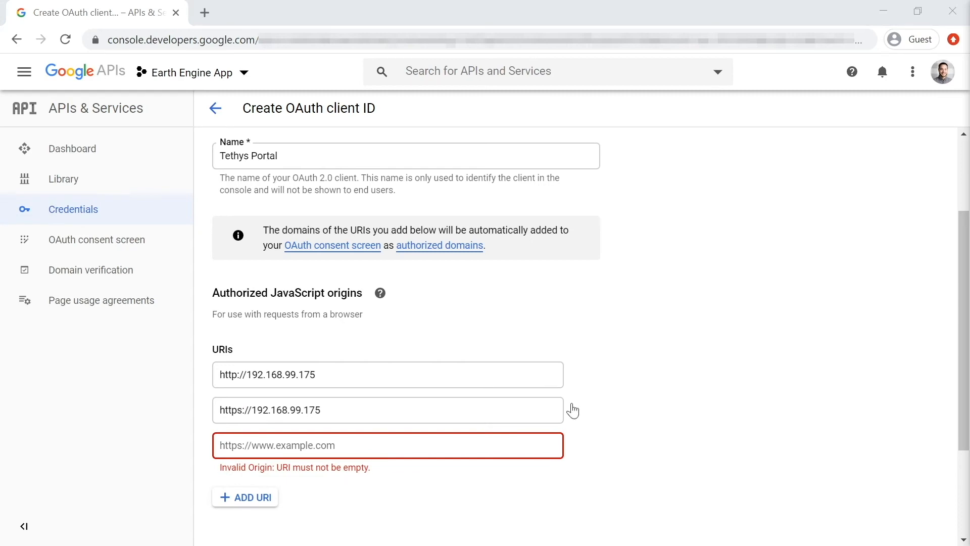
pyautogui.hotkey('alt', 'Tab')
pyautogui.write('http://localhost')
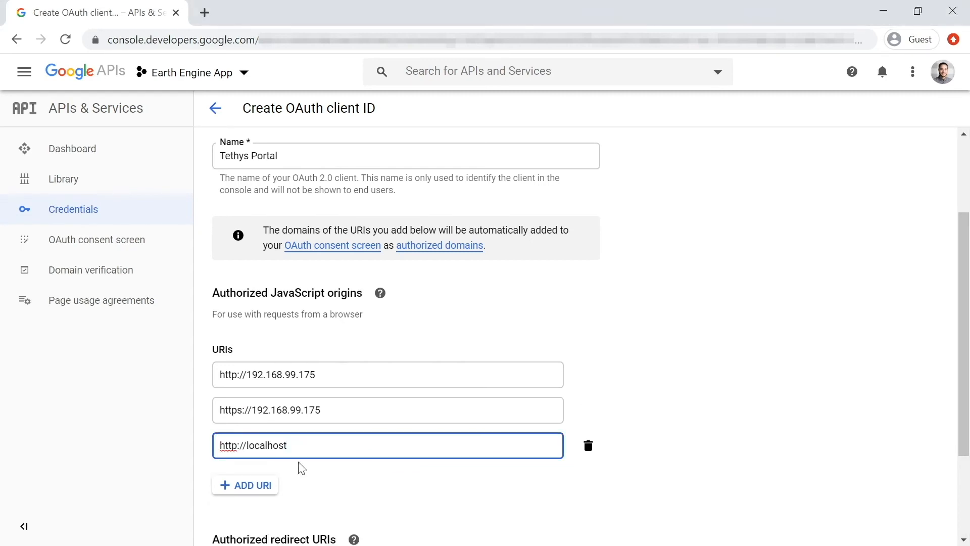
pyautogui.scroll(-3, 321, 469)
pyautogui.click(268, 350)
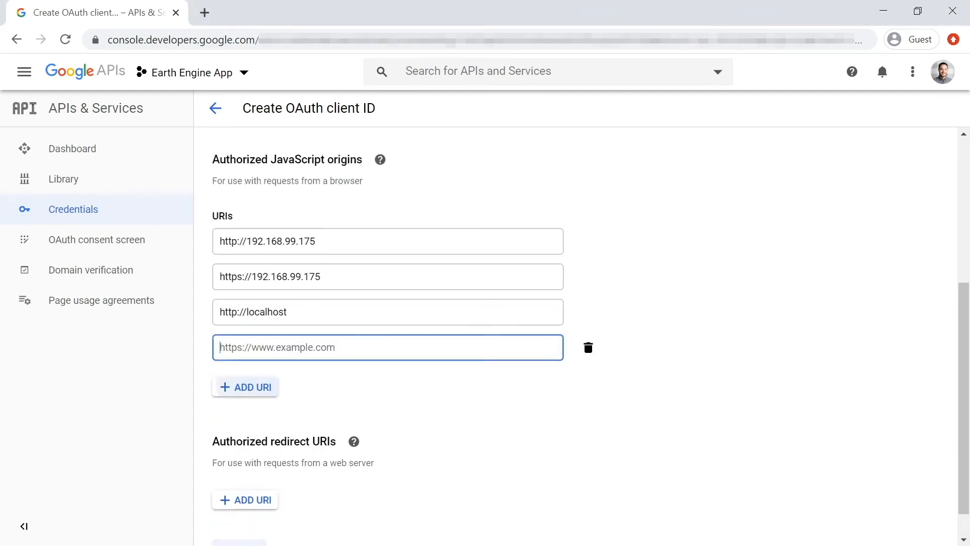
pyautogui.write('http://localhost')
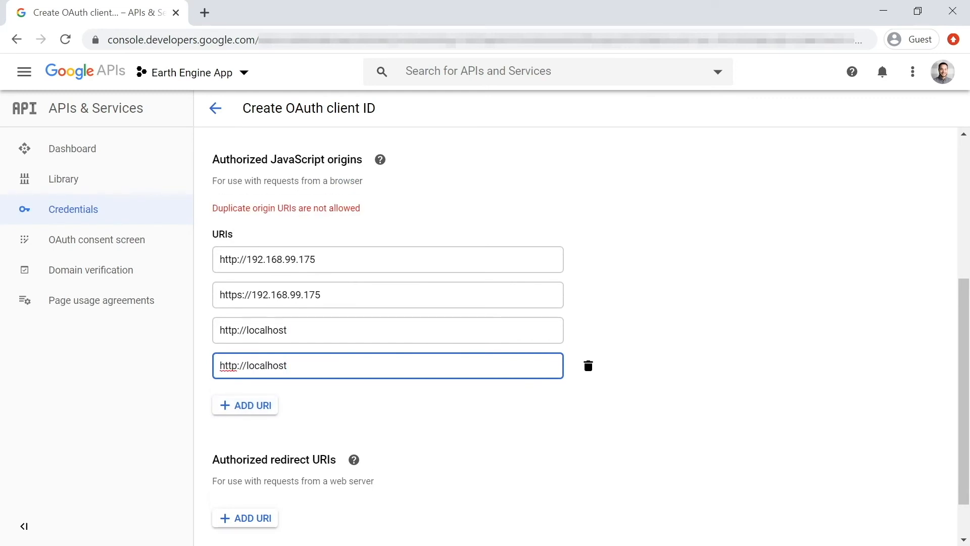
pyautogui.click(236, 347)
pyautogui.write('s')
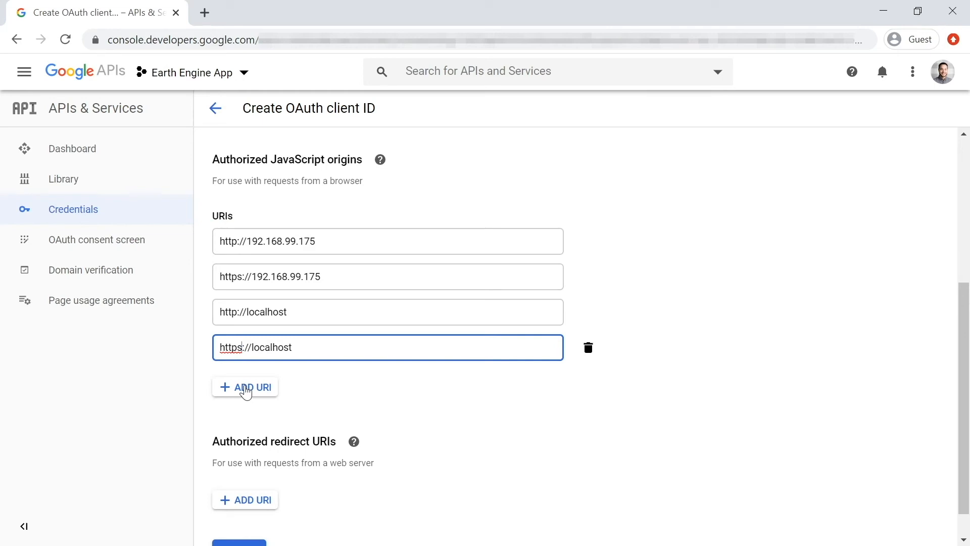
pyautogui.click(364, 379)
pyautogui.scroll(-1, 365, 379)
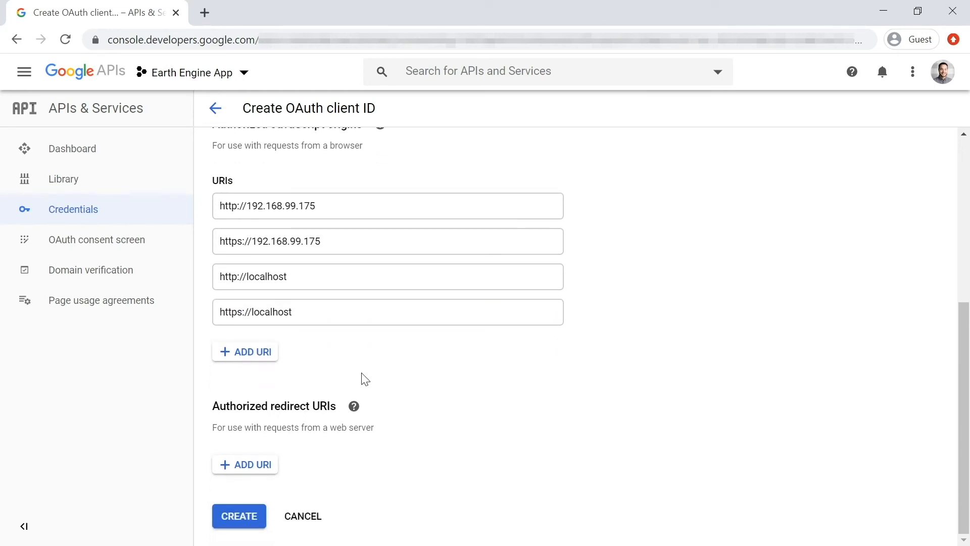
pyautogui.click(247, 466)
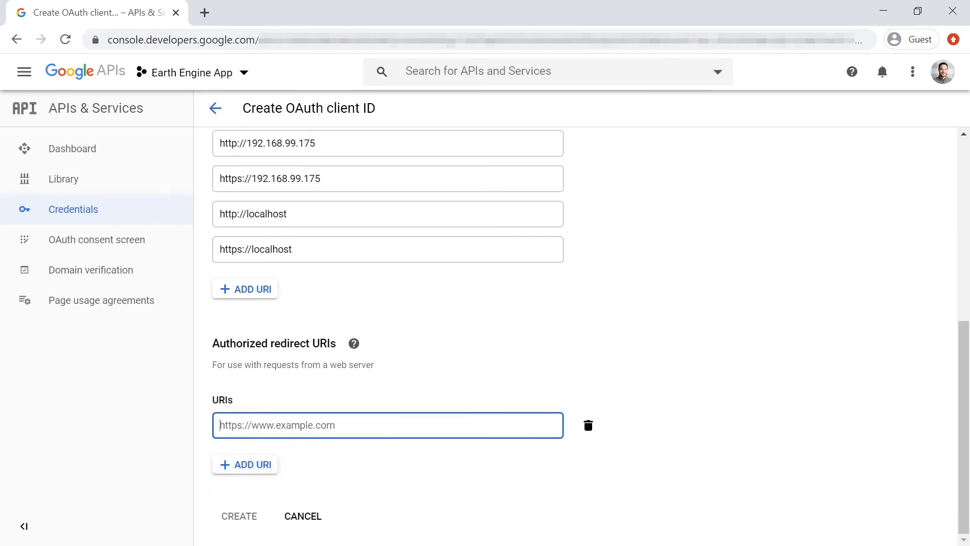
pyautogui.hotkey('alt', 'Tab')
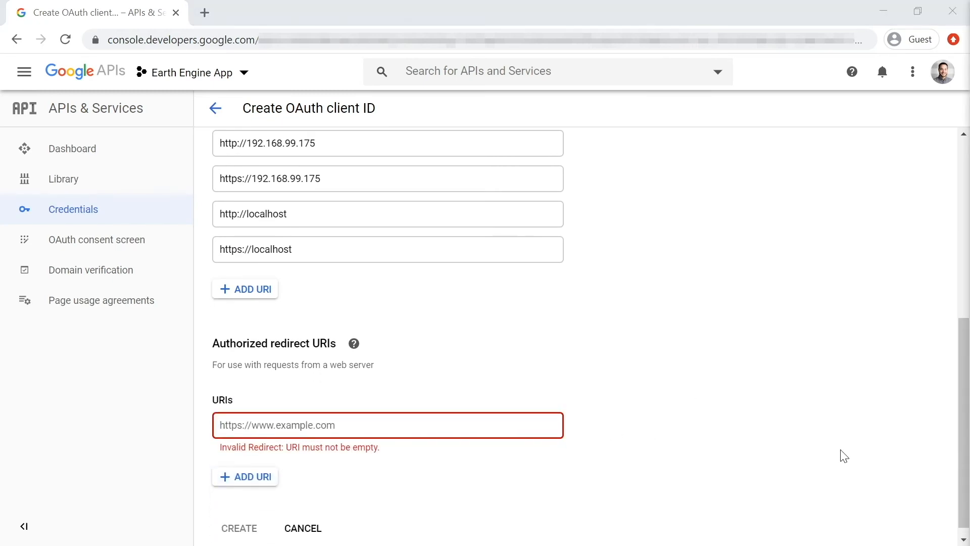
pyautogui.hotkey('alt', 'Tab')
pyautogui.write('http://localhost/oauth2/complete/google-oauth2/')
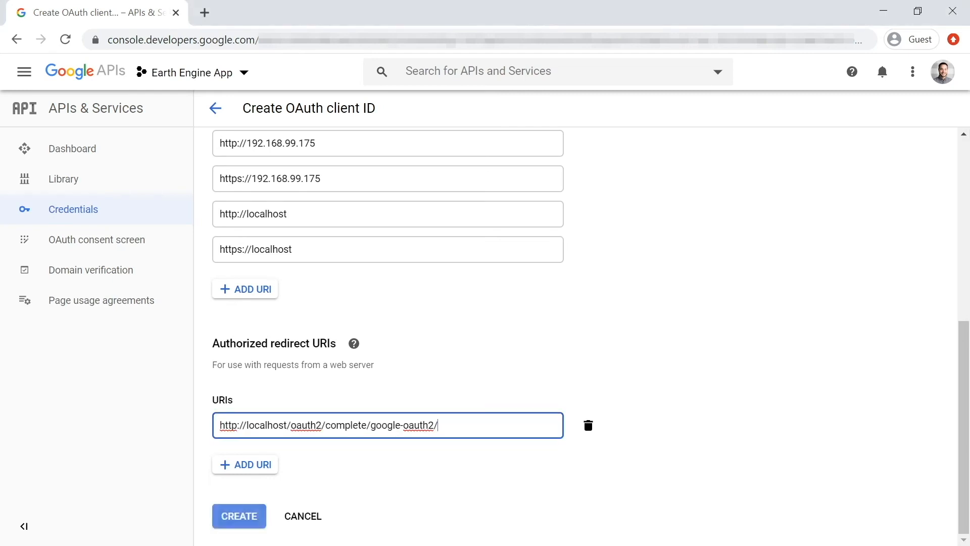
# Try to use 192.168.99.175 as the host in the authorized redirect URI
pyautogui.doubleClick(264, 425)
pyautogui.write('192.168')
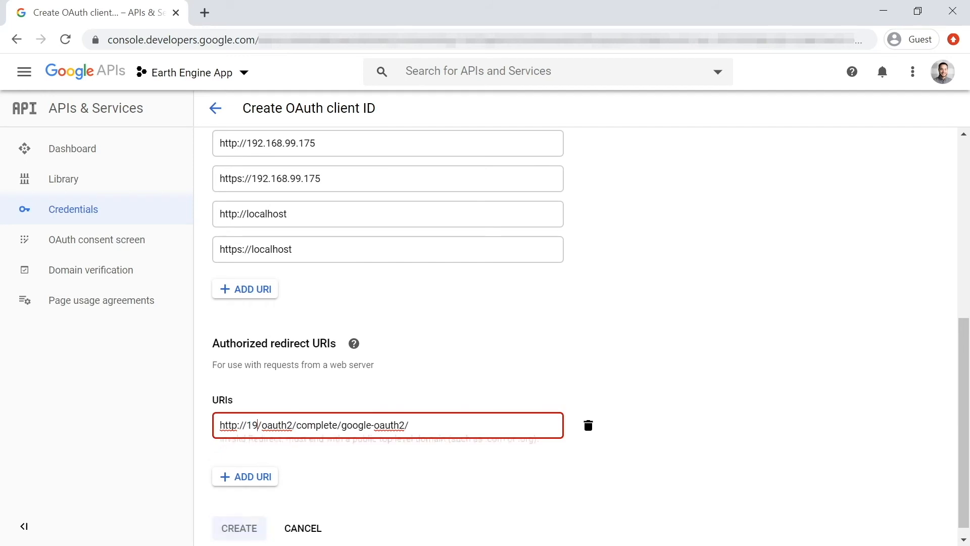
pyautogui.write('.99.175')
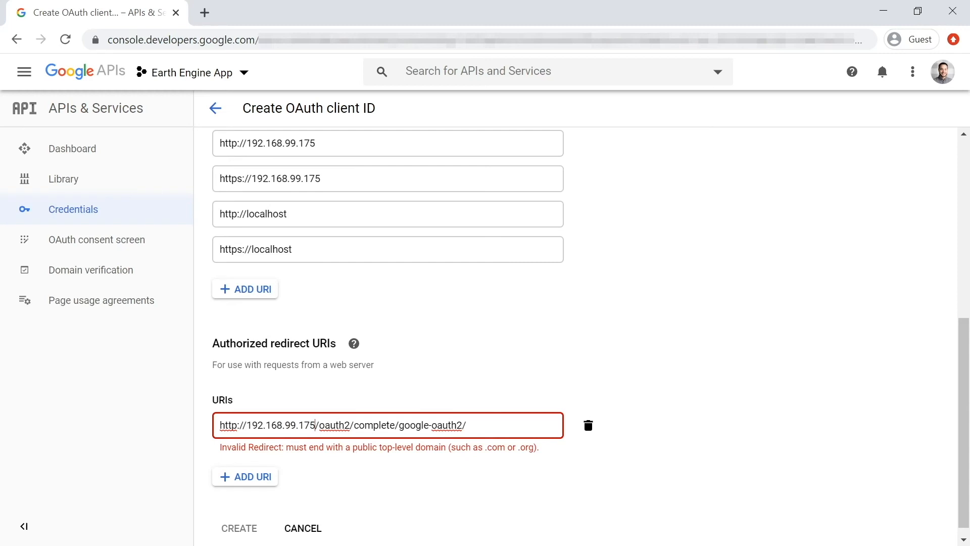
pyautogui.moveTo(353, 447); pyautogui.dragTo(546, 447)
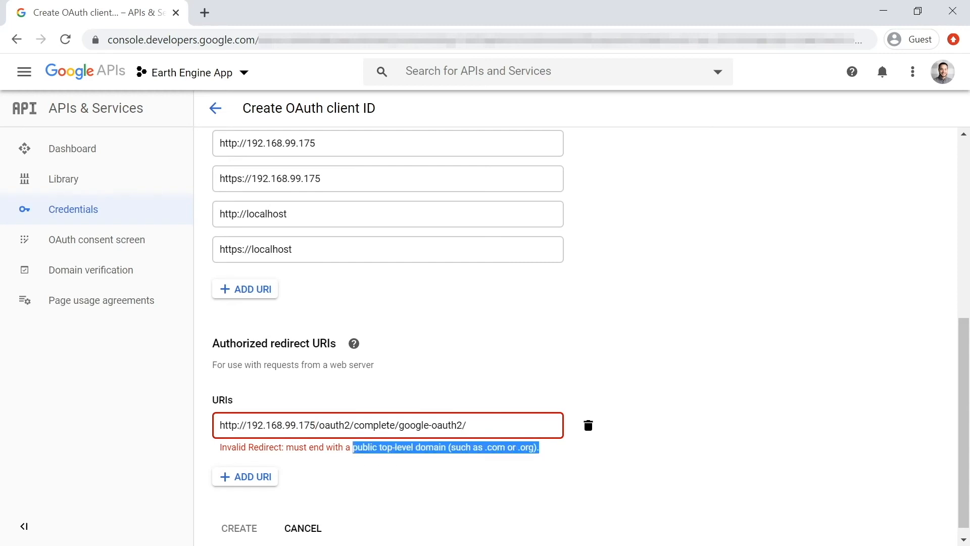
# Set the host of the authorized redirect URI back to localhost
pyautogui.moveTo(315, 425); pyautogui.dragTo(246, 425)
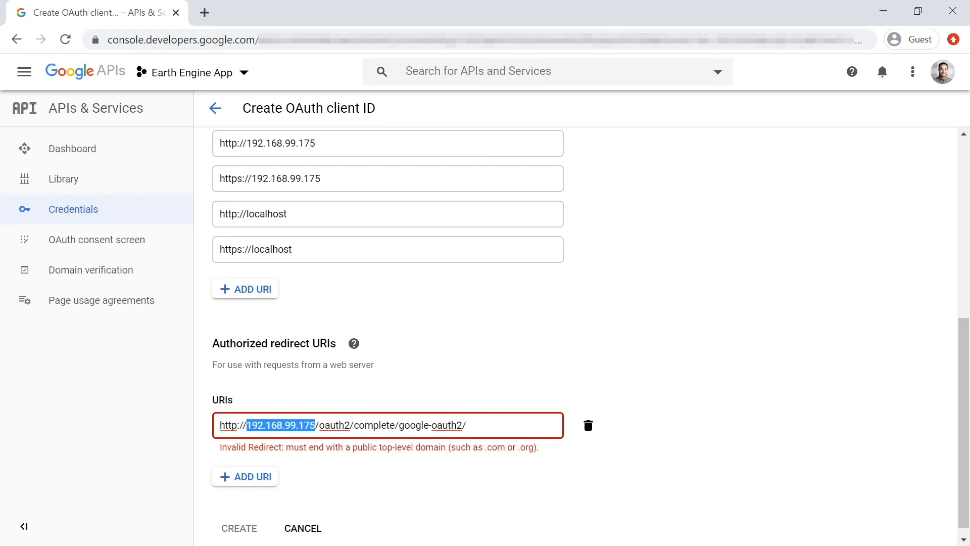
pyautogui.write('locl')
pyautogui.press('BackSpace')
pyautogui.write('al')
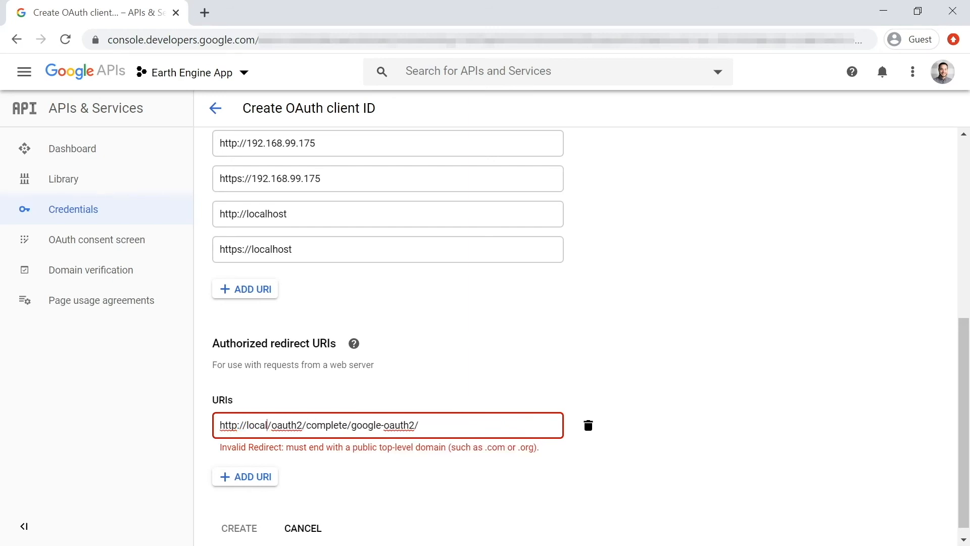
pyautogui.write('host')
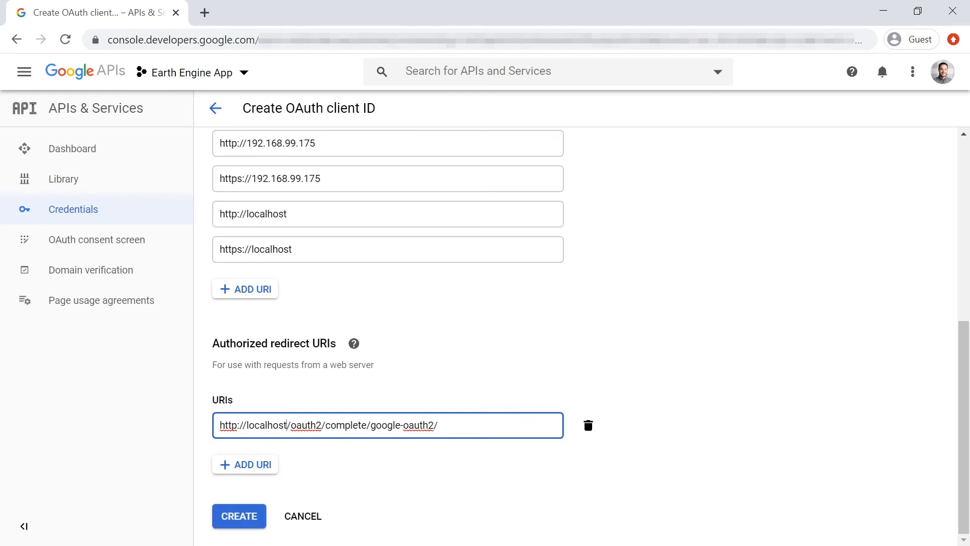
pyautogui.doubleClick(266, 425)
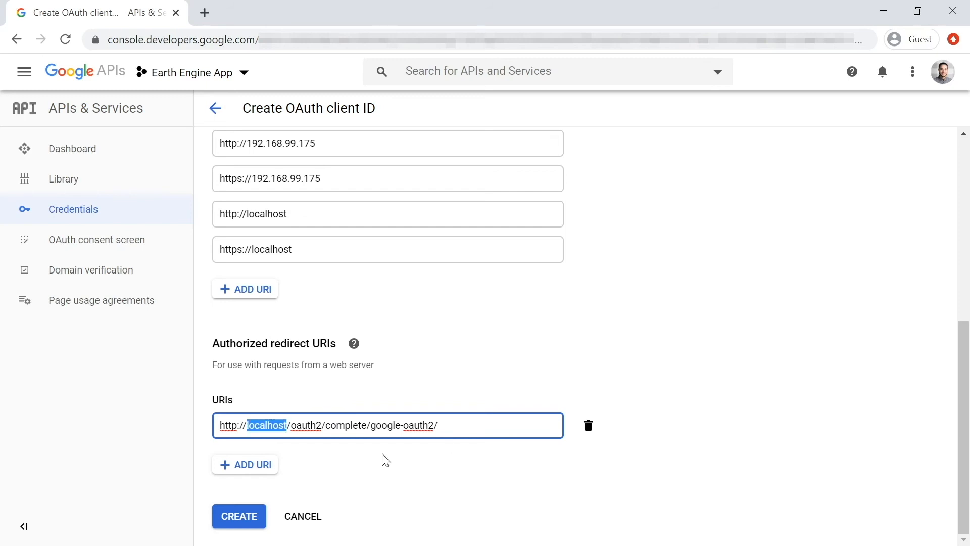
pyautogui.click(260, 465)
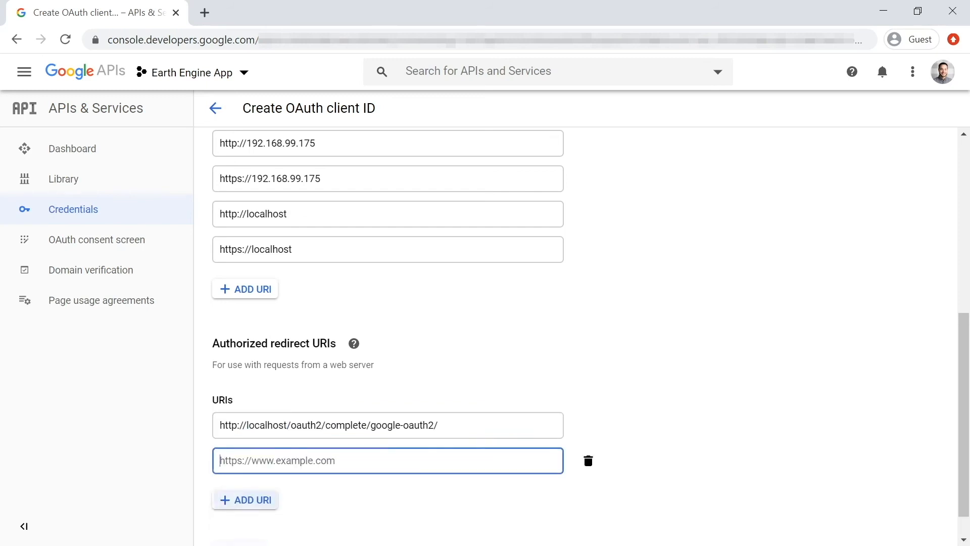
pyautogui.write('http://localhost/oauth2/complete/google-oauth2/')
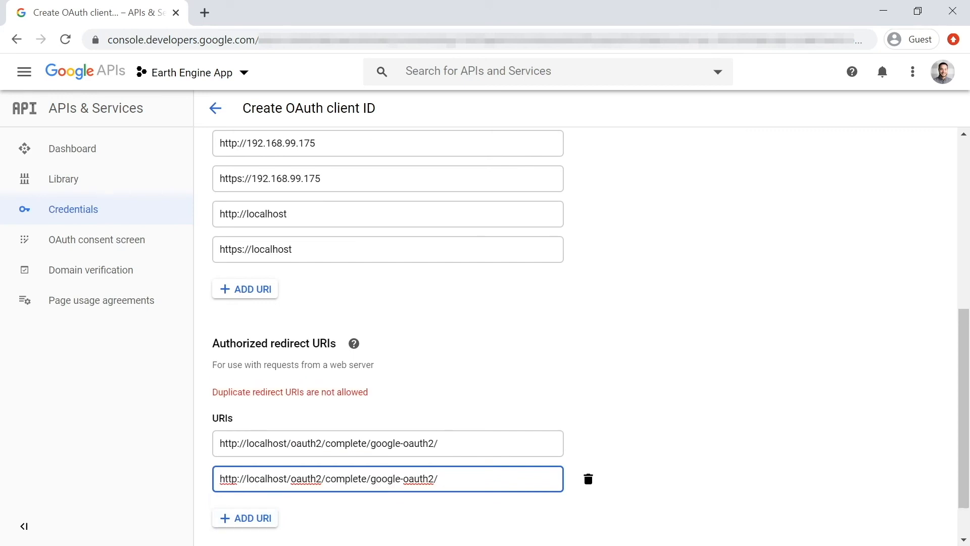
pyautogui.write('s')
pyautogui.click(392, 481)
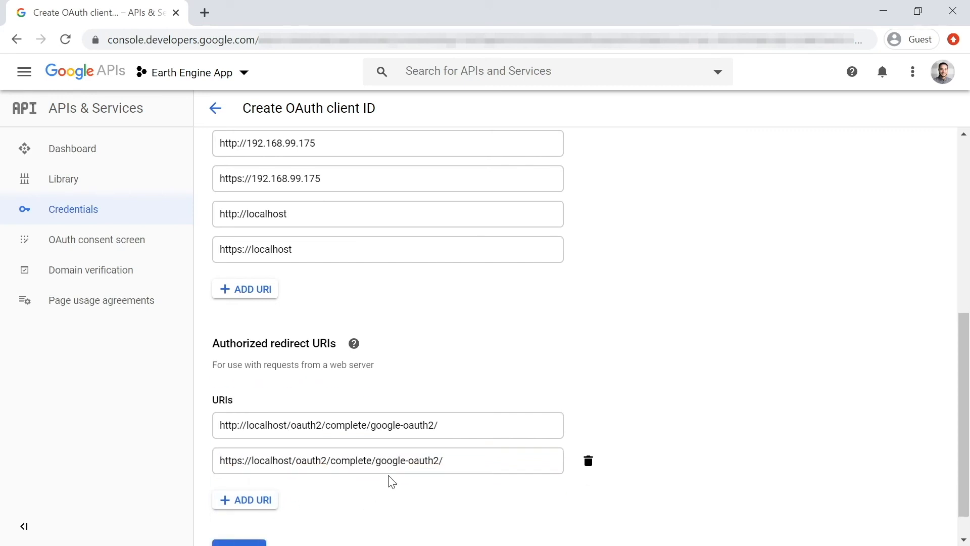
# Review the paths of both authorized redirect URIs and create the OAuth client
pyautogui.scroll(-1, 455, 480)
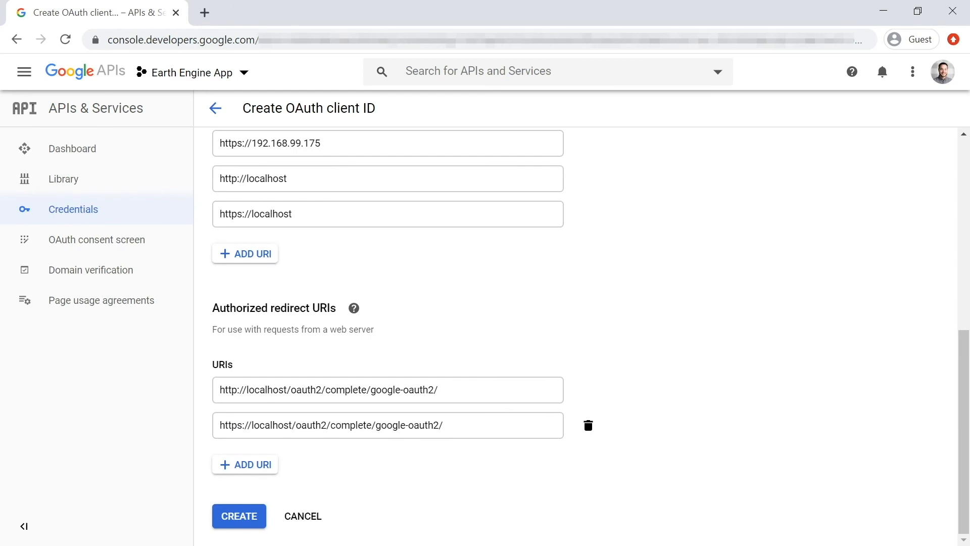
pyautogui.moveTo(295, 425); pyautogui.dragTo(443, 425)
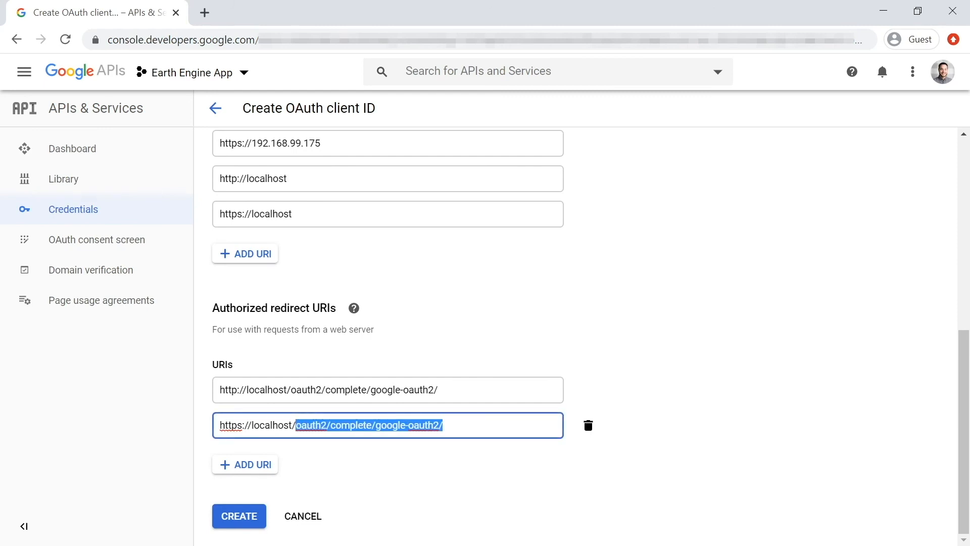
pyautogui.moveTo(438, 389); pyautogui.dragTo(291, 389)
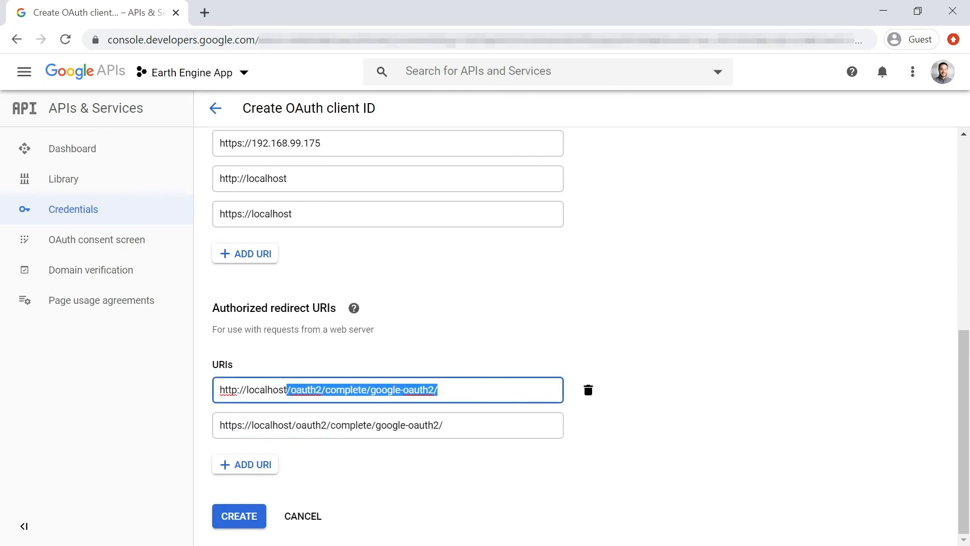
pyautogui.click(401, 467)
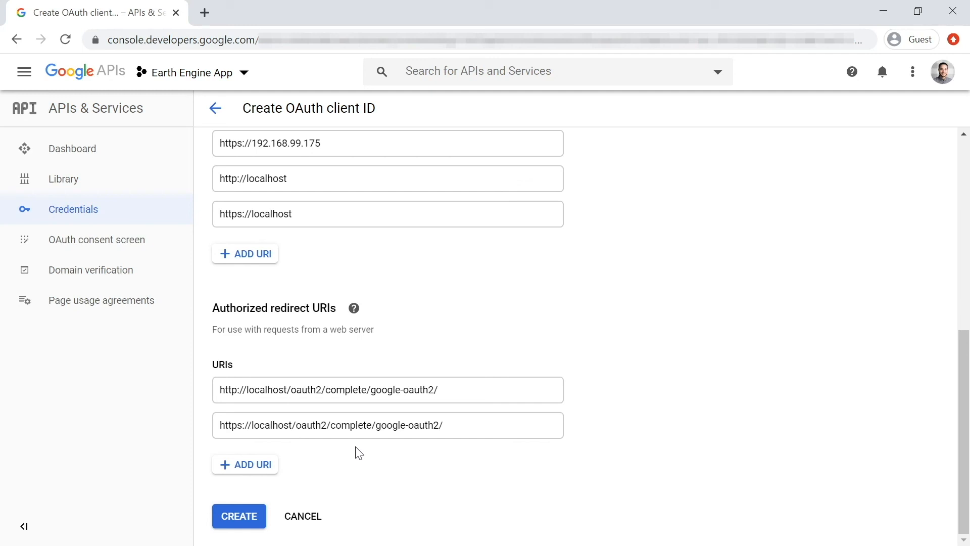
pyautogui.moveTo(439, 390); pyautogui.dragTo(220, 390)
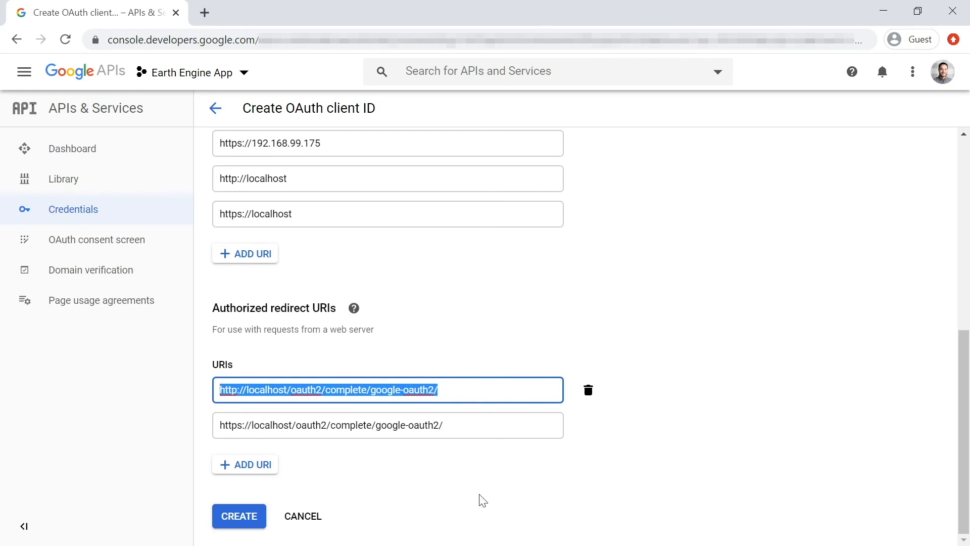
pyautogui.click(476, 473)
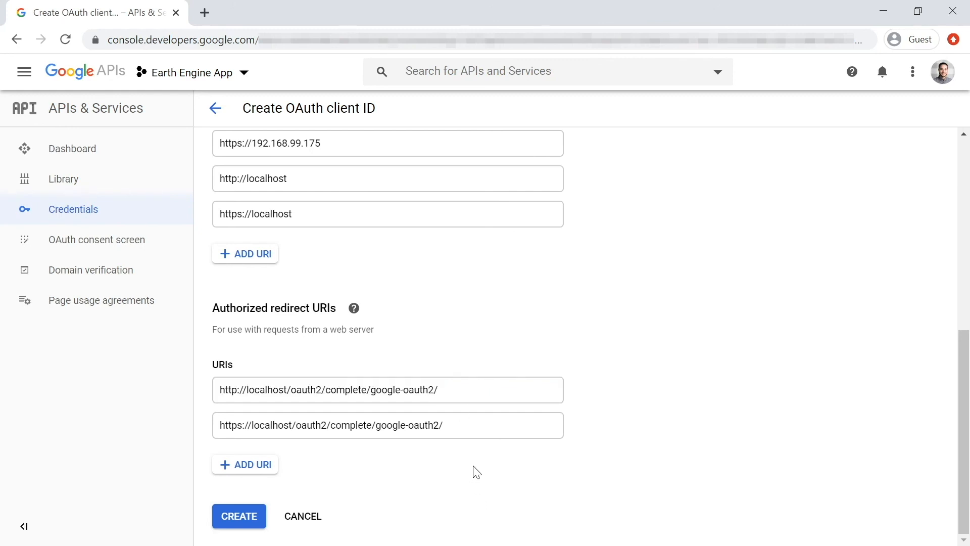
pyautogui.click(234, 515)
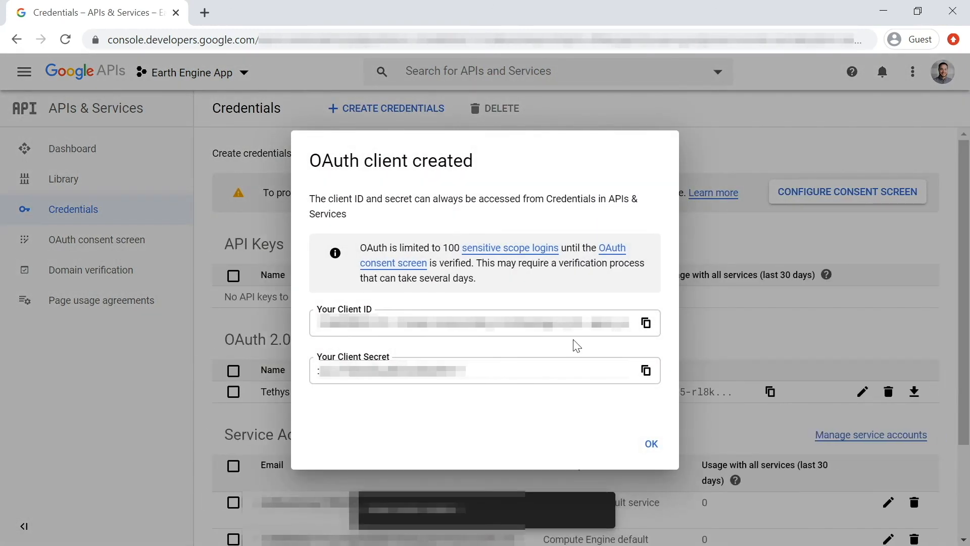
# Copy the new OAuth client's ID and its client secret in turn, and close the creation dialog
pyautogui.click(647, 323)
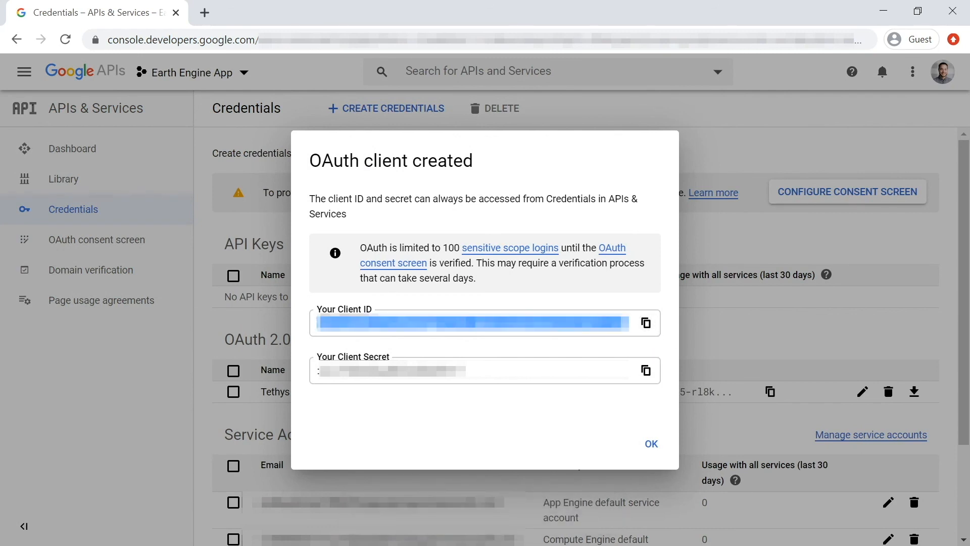
pyautogui.hotkey('alt', 'Tab')
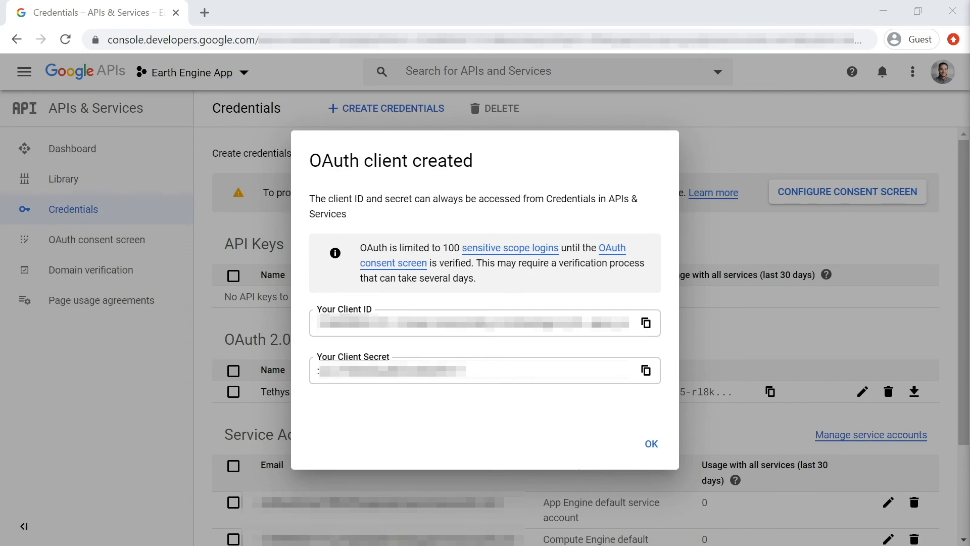
pyautogui.click(645, 370)
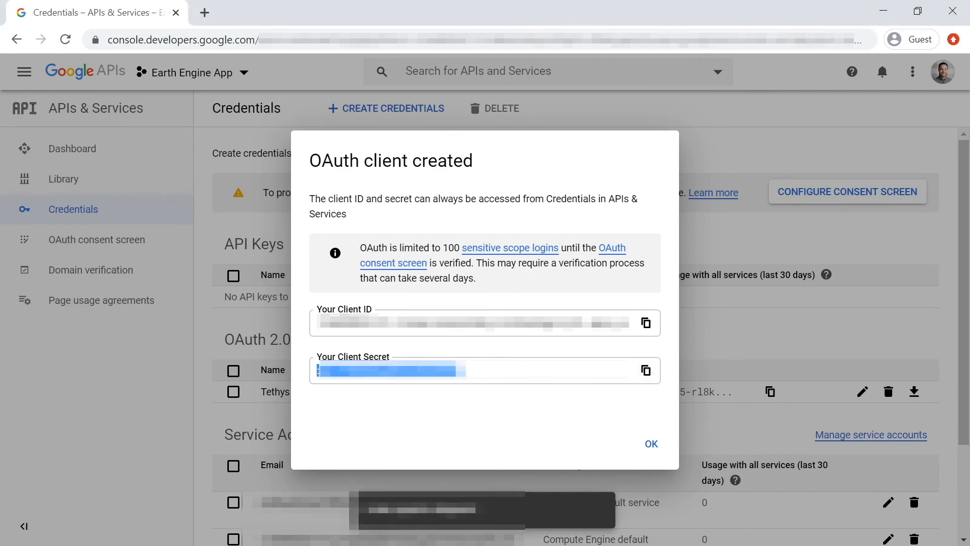
pyautogui.hotkey('alt', 'Tab')
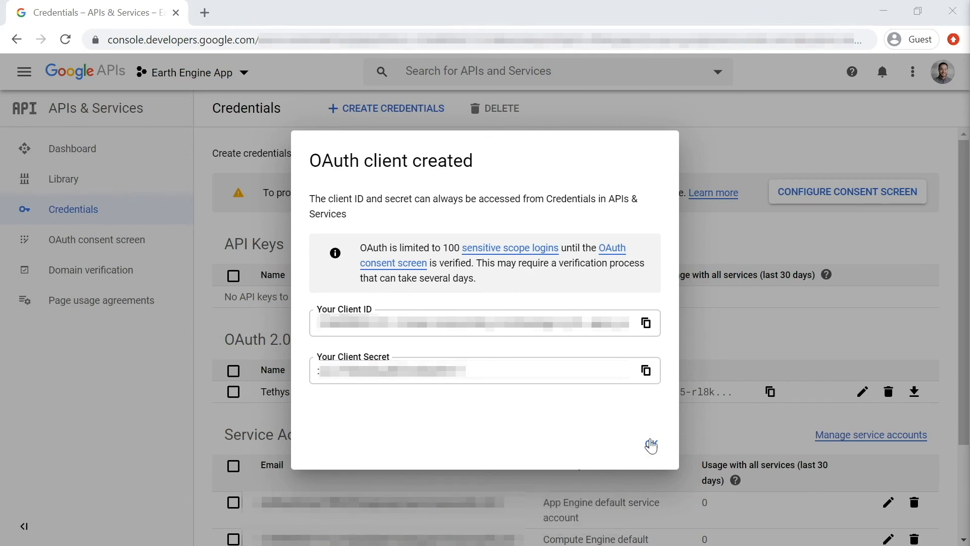
pyautogui.click(652, 445)
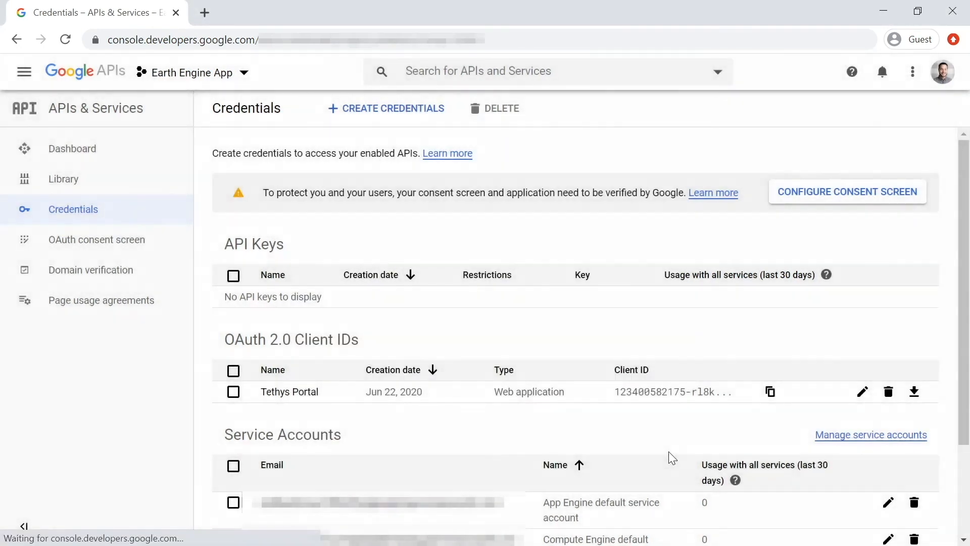